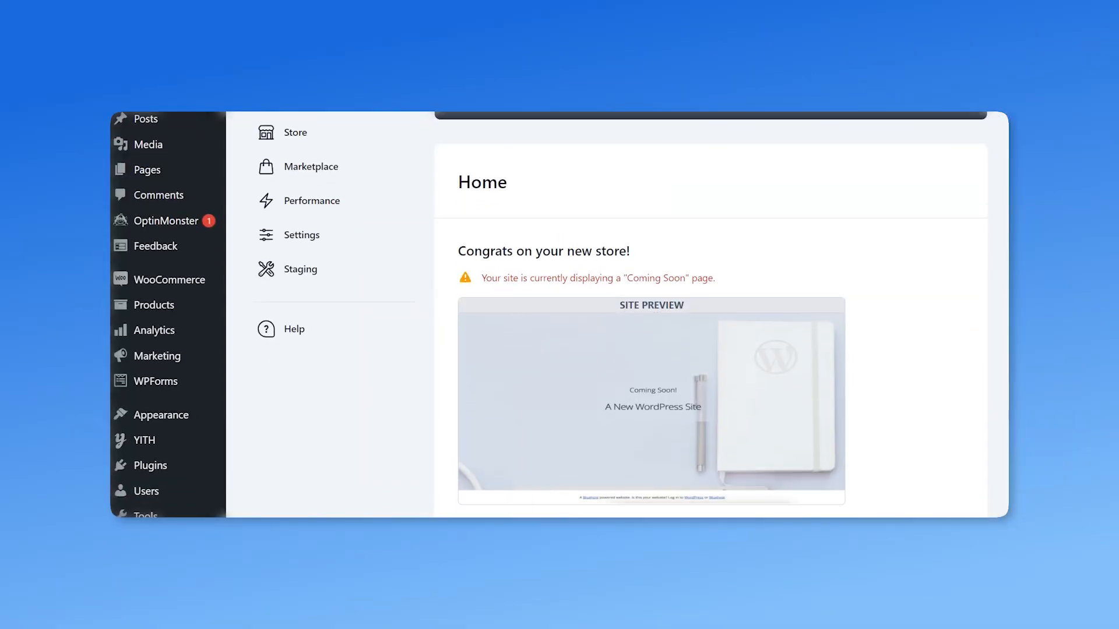
Step: Search the WordPress plugin directory for "cartflows" and install the CartFlows plugin
{"action": "scroll", "coordinate": [422, 341], "scroll_direction": "down", "scroll_amount": 2}
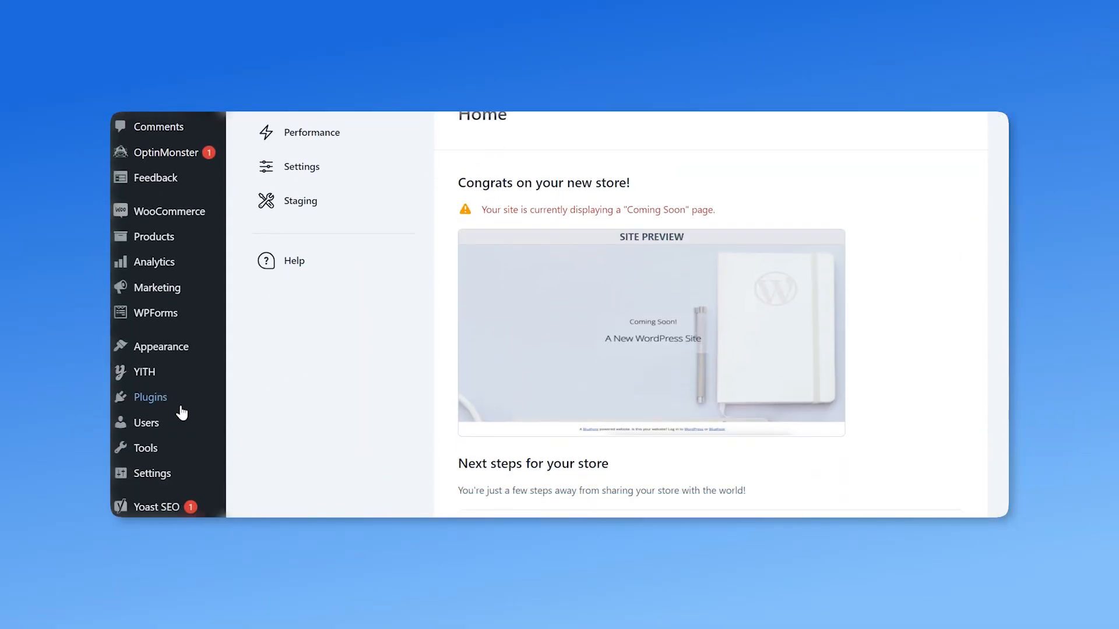
{"action": "mouse_move", "coordinate": [192, 405]}
{"action": "left_click", "coordinate": [301, 426]}
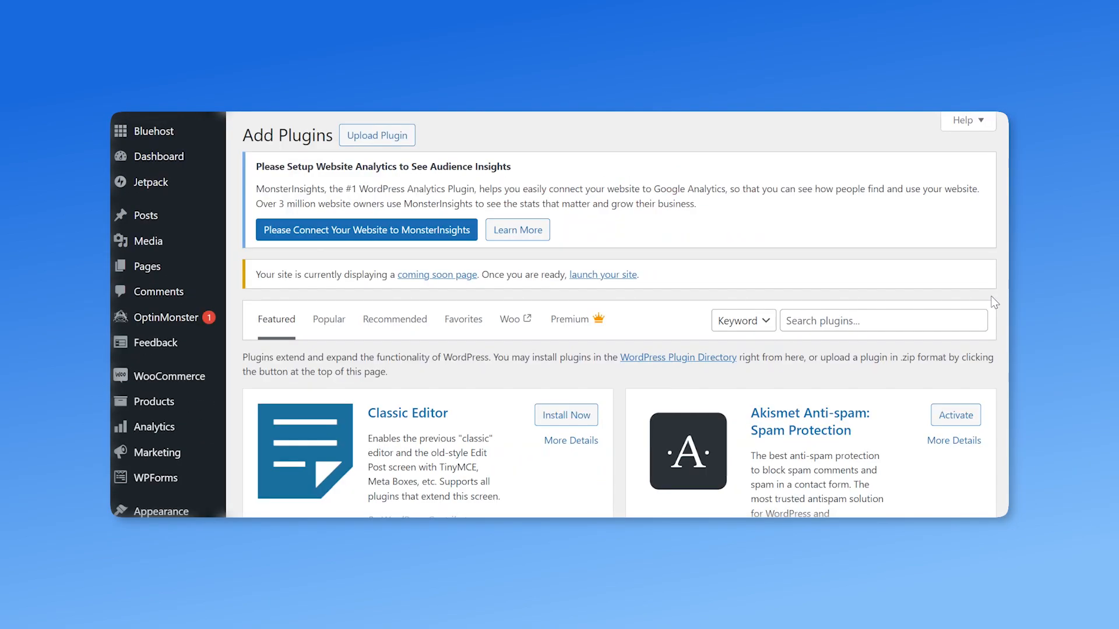
{"action": "left_click", "coordinate": [954, 322]}
{"action": "type", "text": "cartflows"}
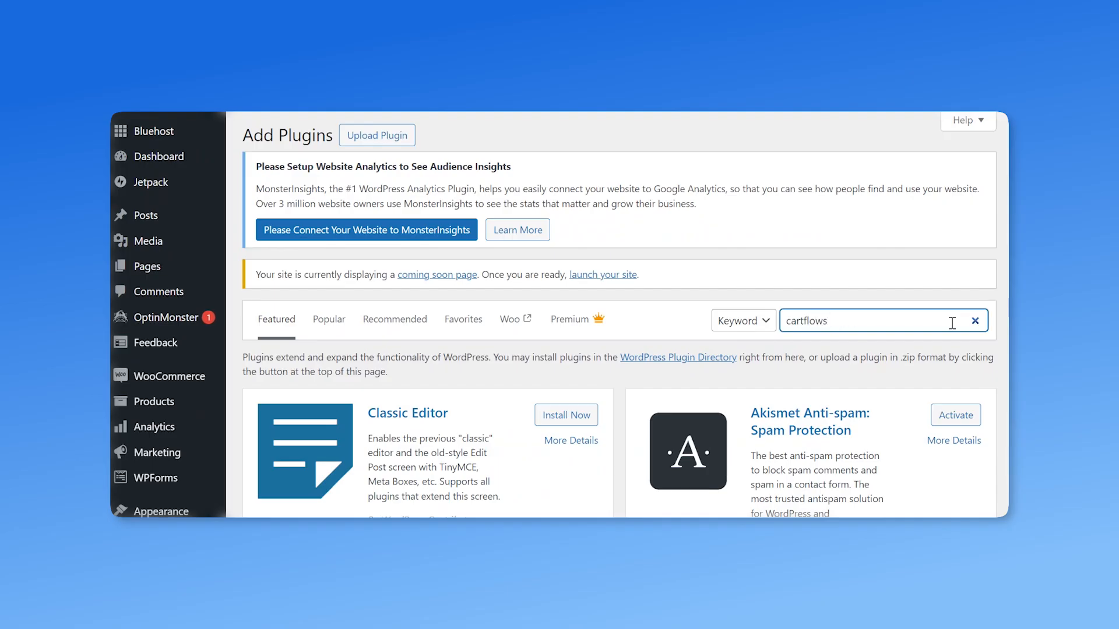
{"action": "left_click", "coordinate": [579, 408]}
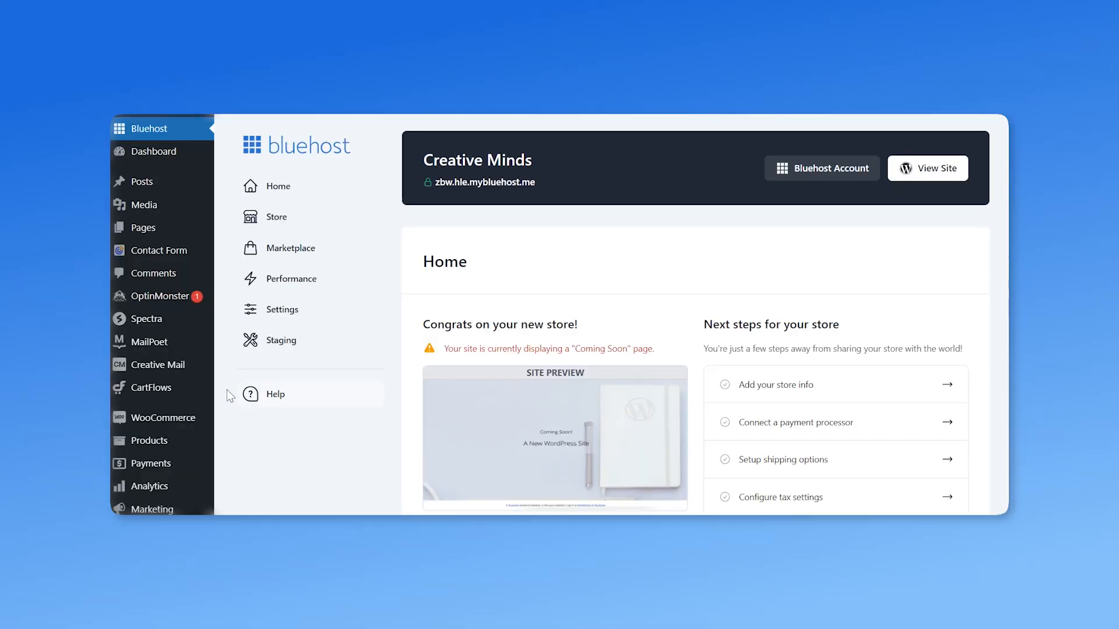
Step: Start creating a global store checkout in CartFlows
{"action": "mouse_move", "coordinate": [187, 398]}
{"action": "left_click", "coordinate": [257, 428]}
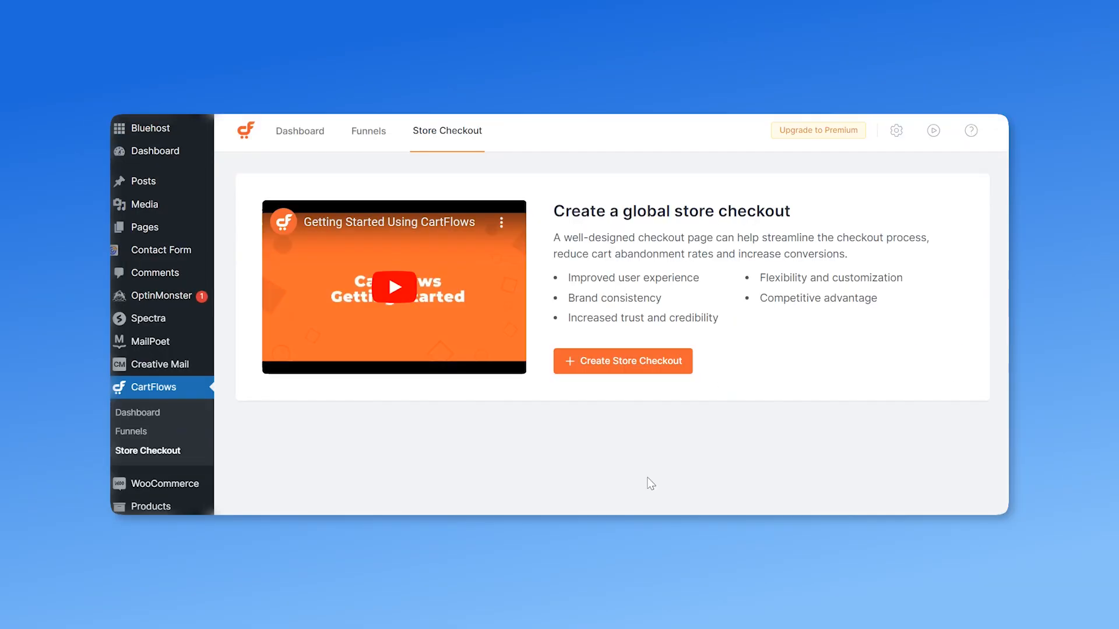
{"action": "left_click", "coordinate": [623, 361]}
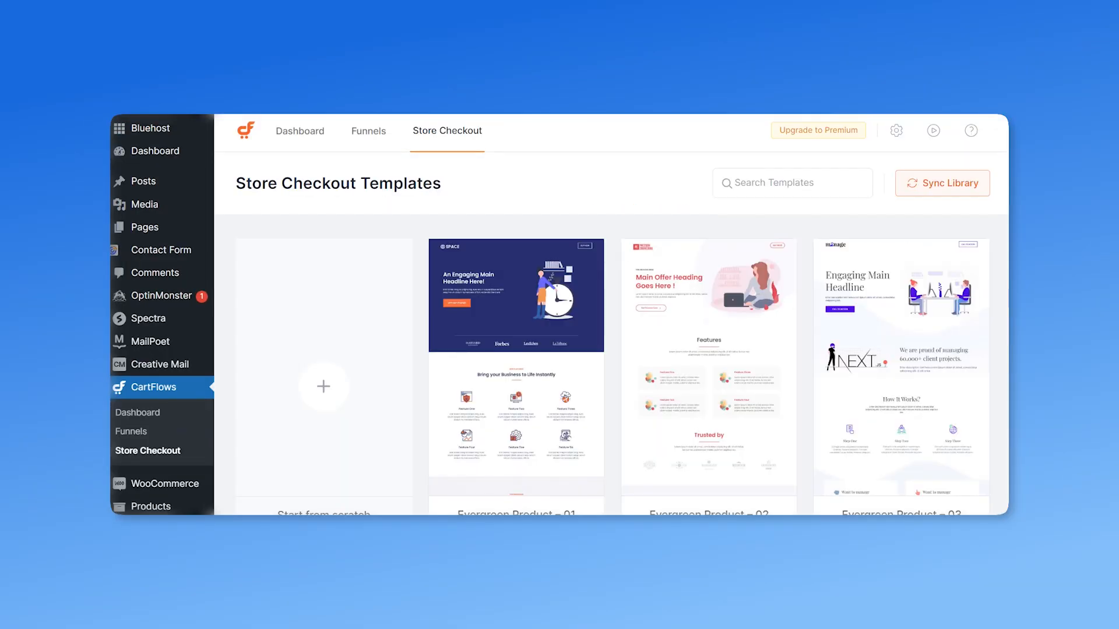
Step: Preview the Evergreen Product – 01 template's checkout and thank you pages, and import its funnel as the store checkout
{"action": "scroll", "coordinate": [624, 377], "scroll_direction": "down", "scroll_amount": 5}
{"action": "scroll", "coordinate": [612, 332], "scroll_direction": "down", "scroll_amount": 7}
{"action": "scroll", "coordinate": [612, 332], "scroll_direction": "up", "scroll_amount": 7}
{"action": "scroll", "coordinate": [732, 212], "scroll_direction": "up", "scroll_amount": 3}
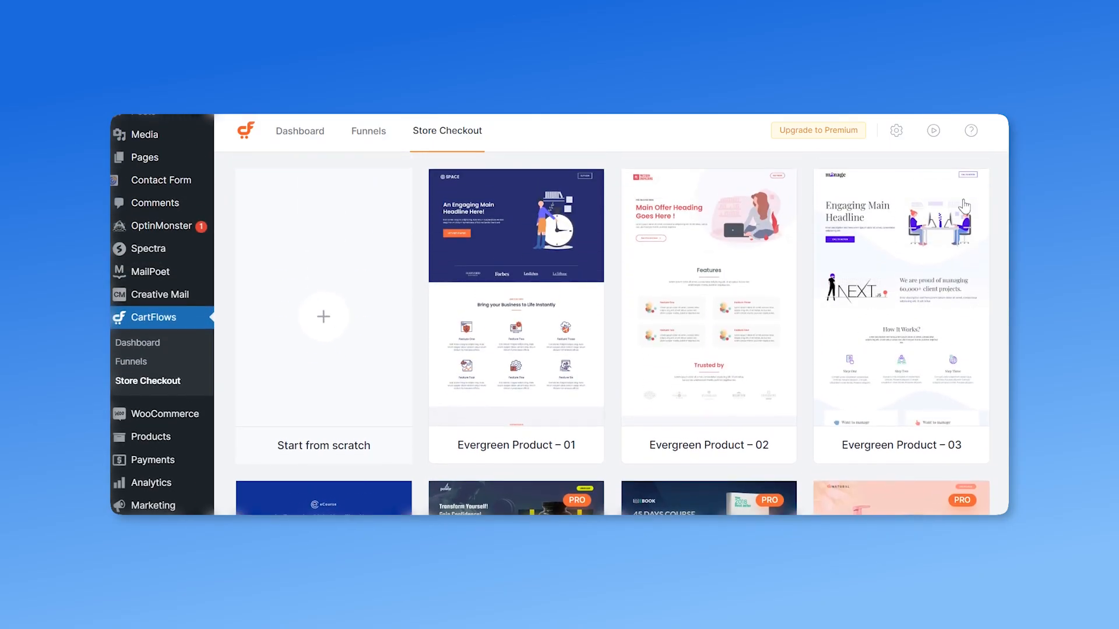
{"action": "left_click", "coordinate": [517, 310]}
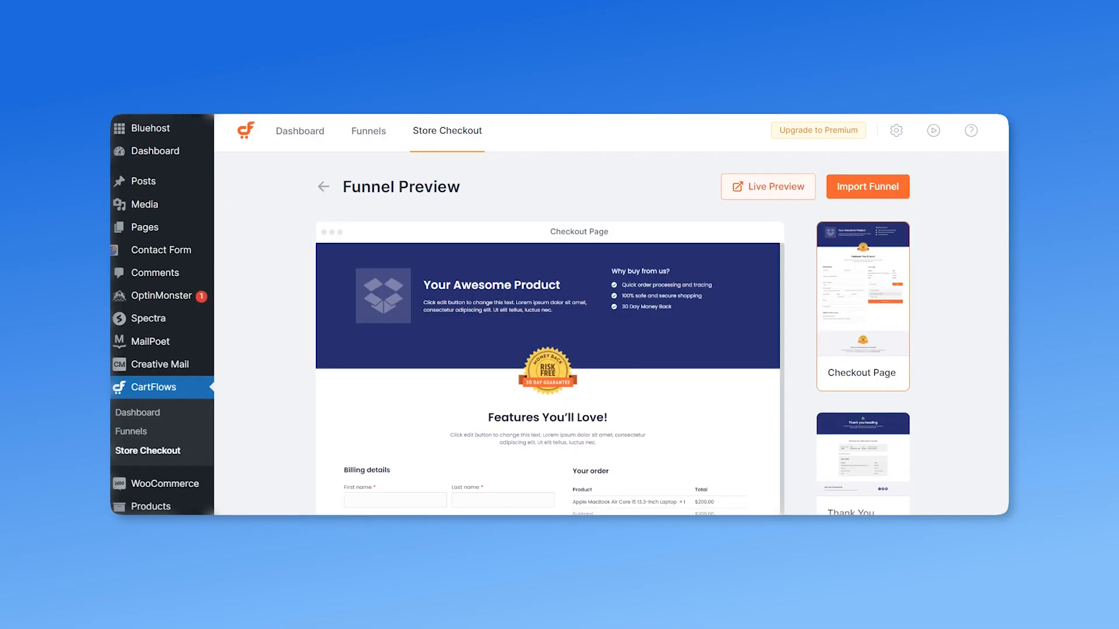
{"action": "scroll", "coordinate": [554, 332], "scroll_direction": "down", "scroll_amount": 2}
{"action": "scroll", "coordinate": [554, 332], "scroll_direction": "down", "scroll_amount": 2}
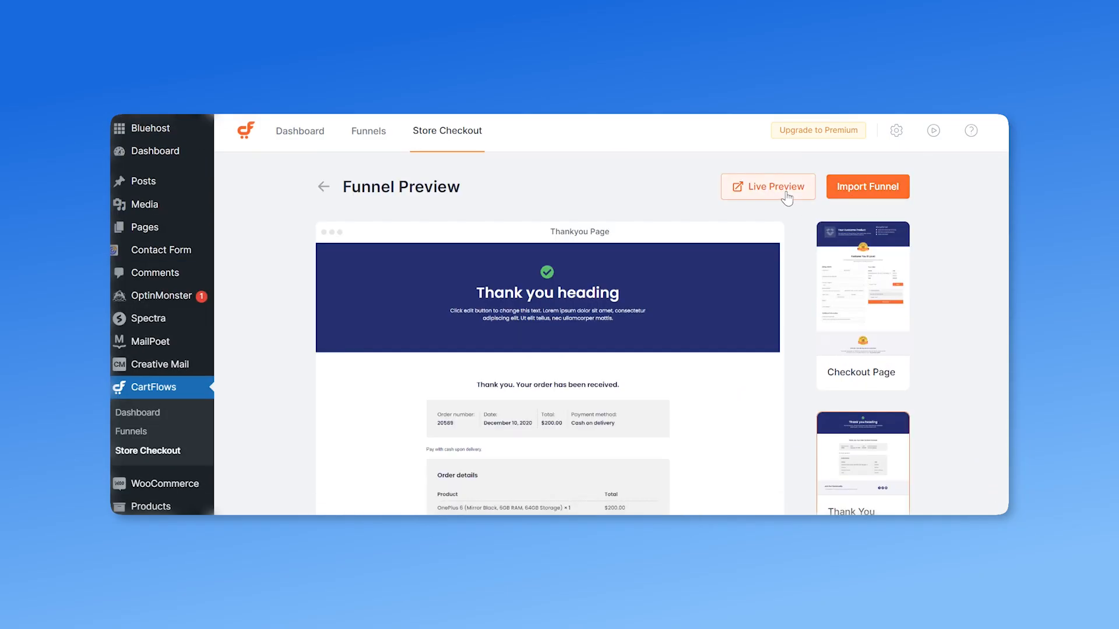
{"action": "left_click", "coordinate": [848, 194]}
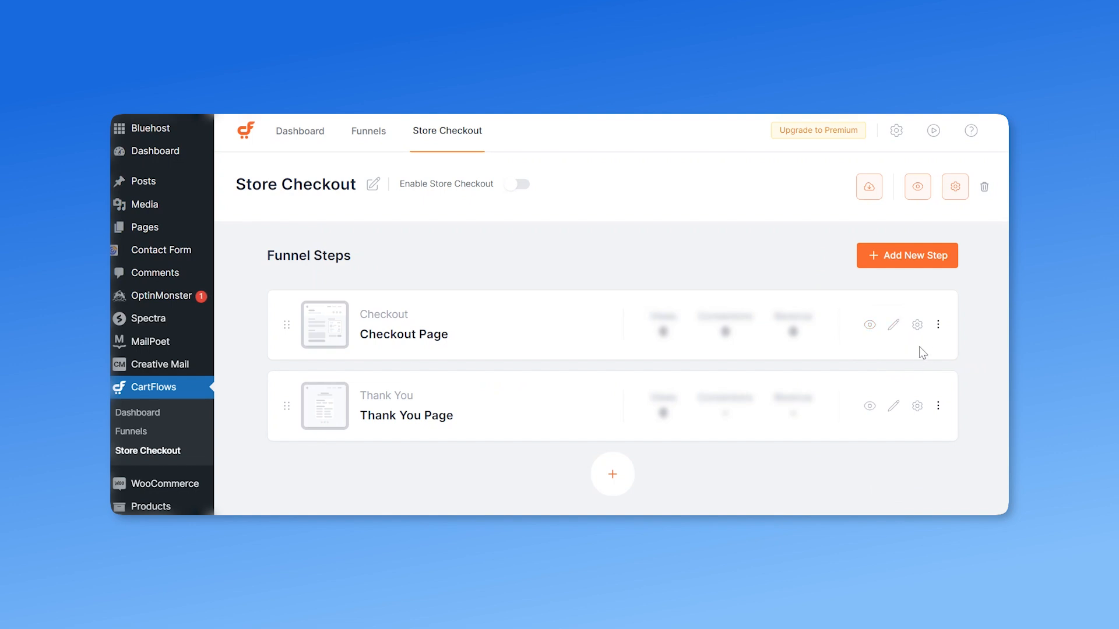
Step: Enable the custom field editor in the Checkout Page's checkout form settings
{"action": "left_click", "coordinate": [918, 326]}
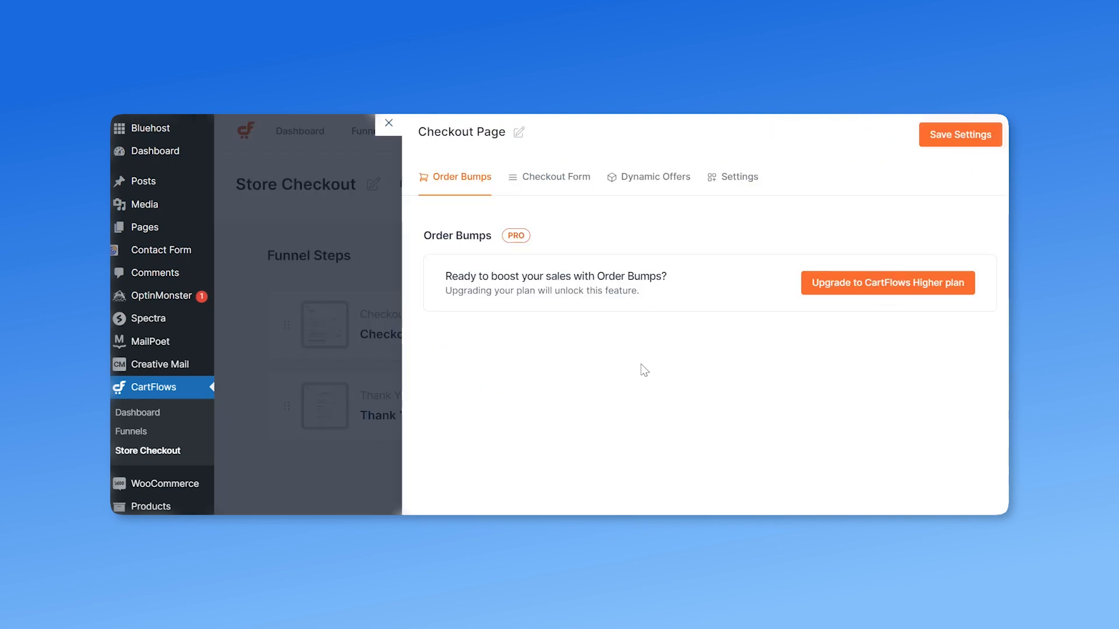
{"action": "left_click", "coordinate": [568, 178]}
{"action": "scroll", "coordinate": [706, 314], "scroll_direction": "down", "scroll_amount": 2}
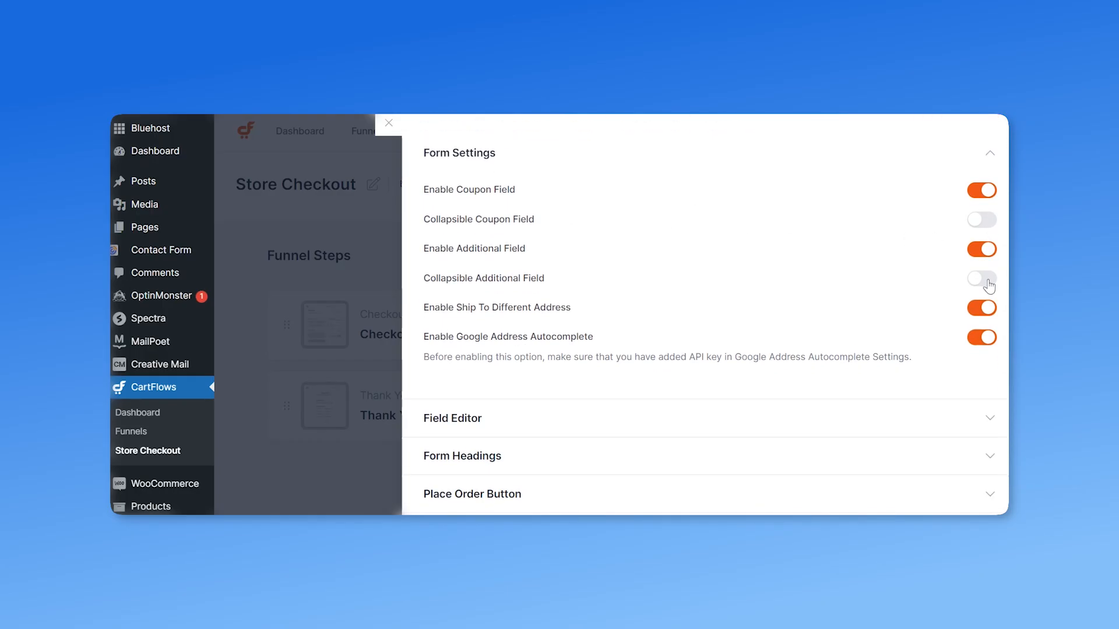
{"action": "left_click", "coordinate": [654, 415]}
{"action": "left_click", "coordinate": [982, 414]}
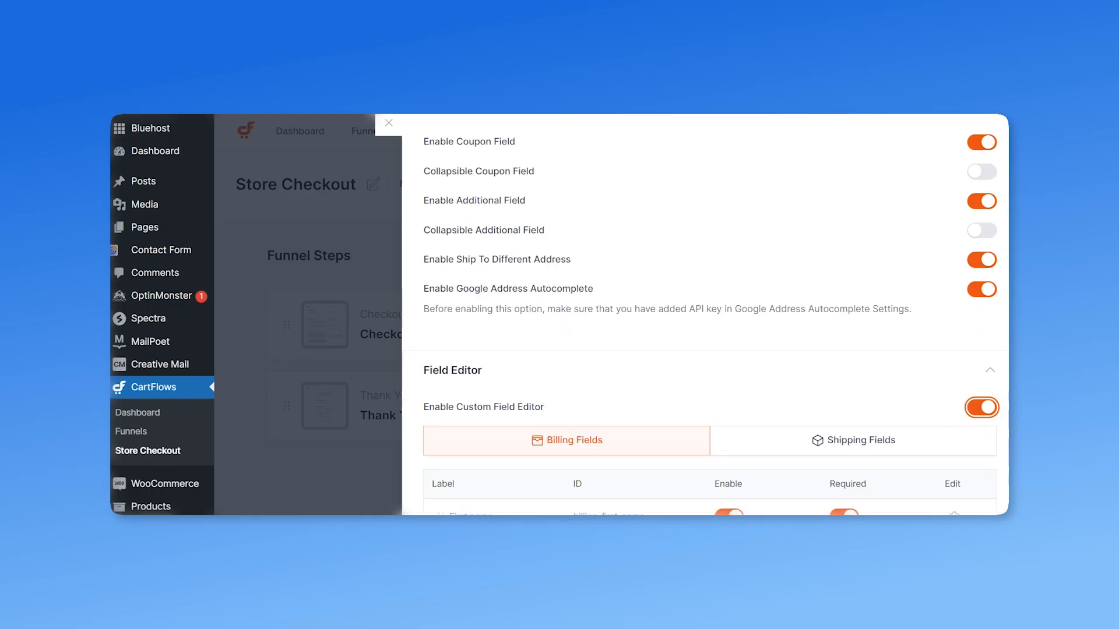
Step: Review the Checkout Page's billing fields, form headings and Place Order button options
{"action": "scroll", "coordinate": [991, 460], "scroll_direction": "down", "scroll_amount": 8}
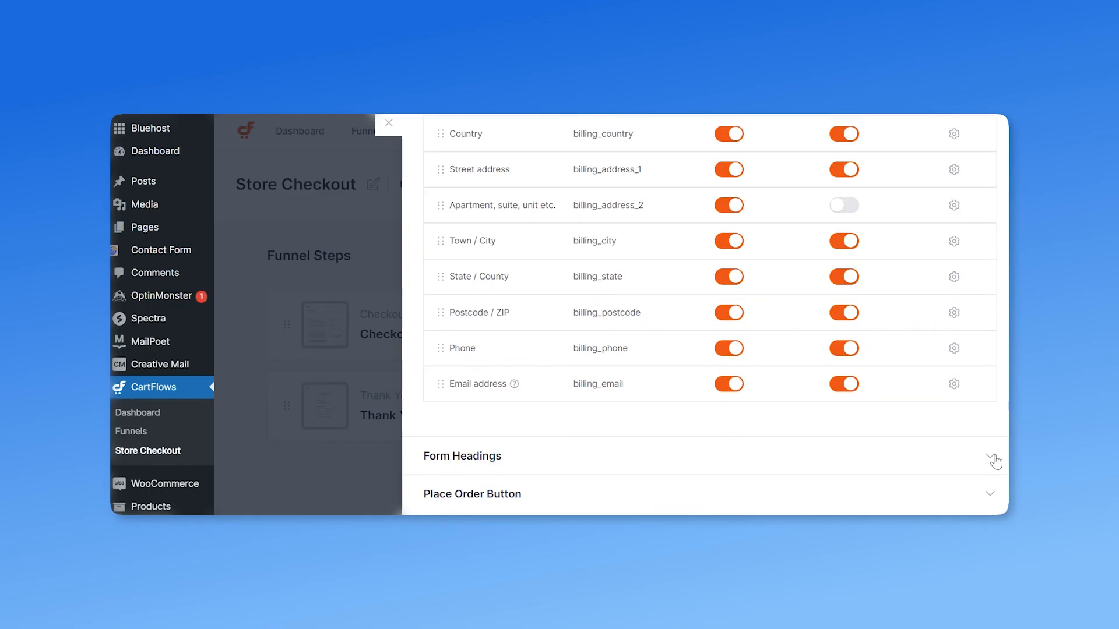
{"action": "left_click", "coordinate": [991, 458]}
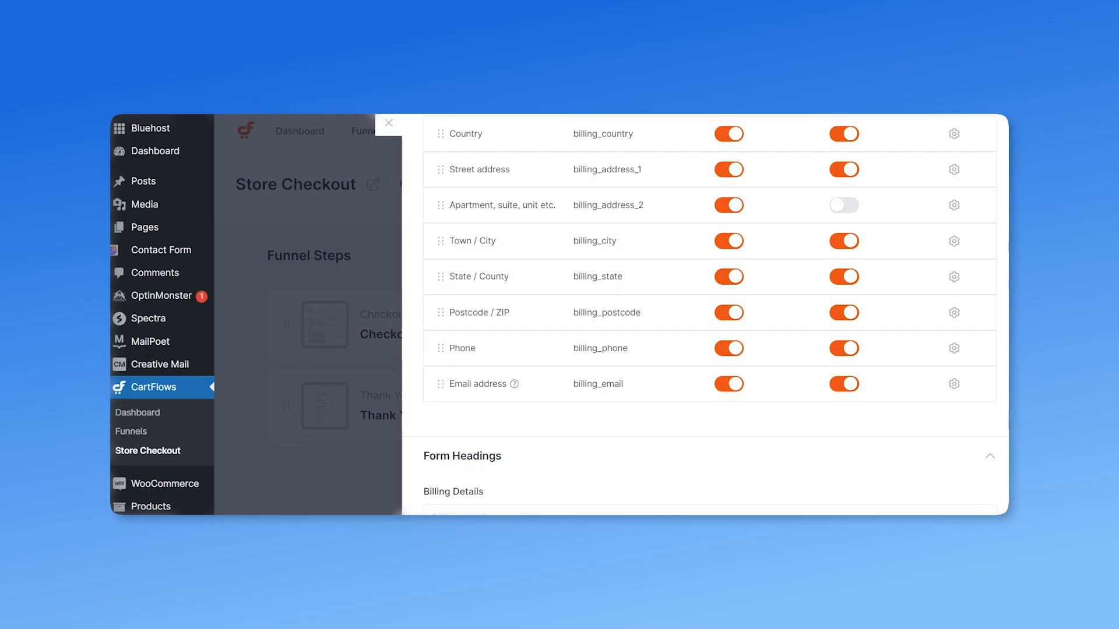
{"action": "scroll", "coordinate": [705, 314], "scroll_direction": "down", "scroll_amount": 6}
{"action": "scroll", "coordinate": [710, 320], "scroll_direction": "down", "scroll_amount": 4}
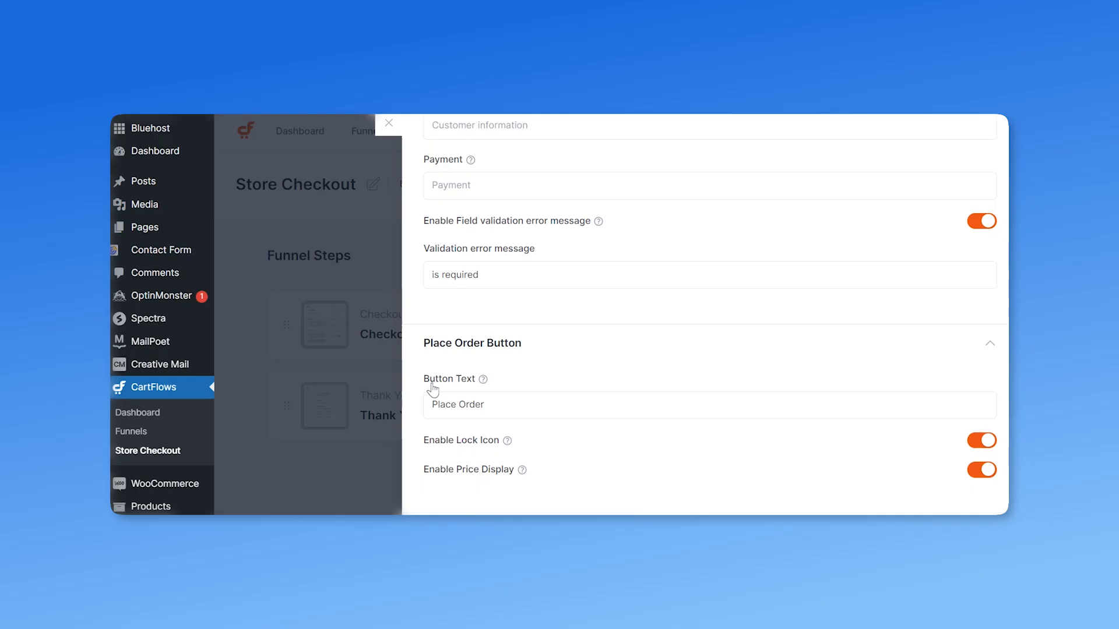
{"action": "left_click_drag", "start_coordinate": [444, 413], "coordinate": [490, 415]}
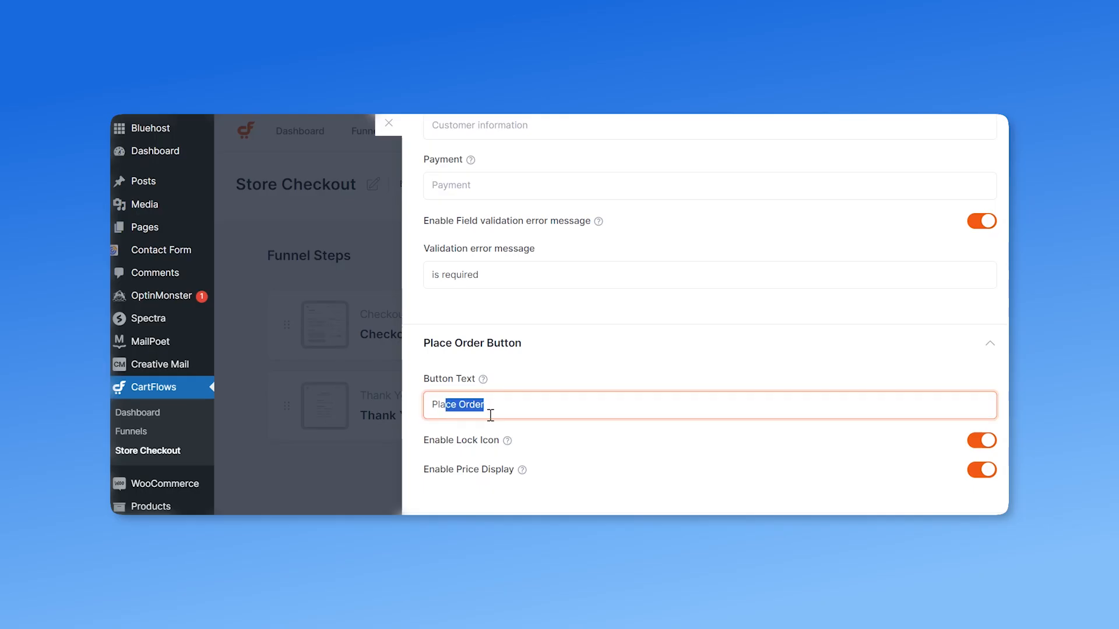
{"action": "left_click", "coordinate": [637, 507]}
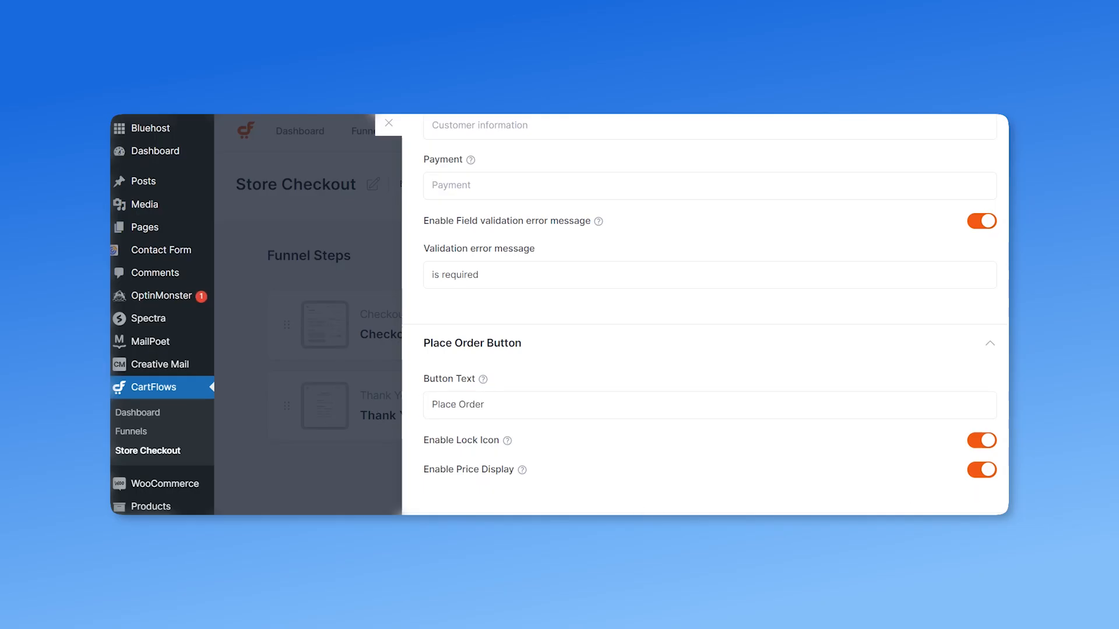
Step: Leave the Checkout Page settings and enable the store checkout
{"action": "scroll", "coordinate": [705, 315], "scroll_direction": "up", "scroll_amount": 15}
{"action": "scroll", "coordinate": [705, 315], "scroll_direction": "up", "scroll_amount": 3}
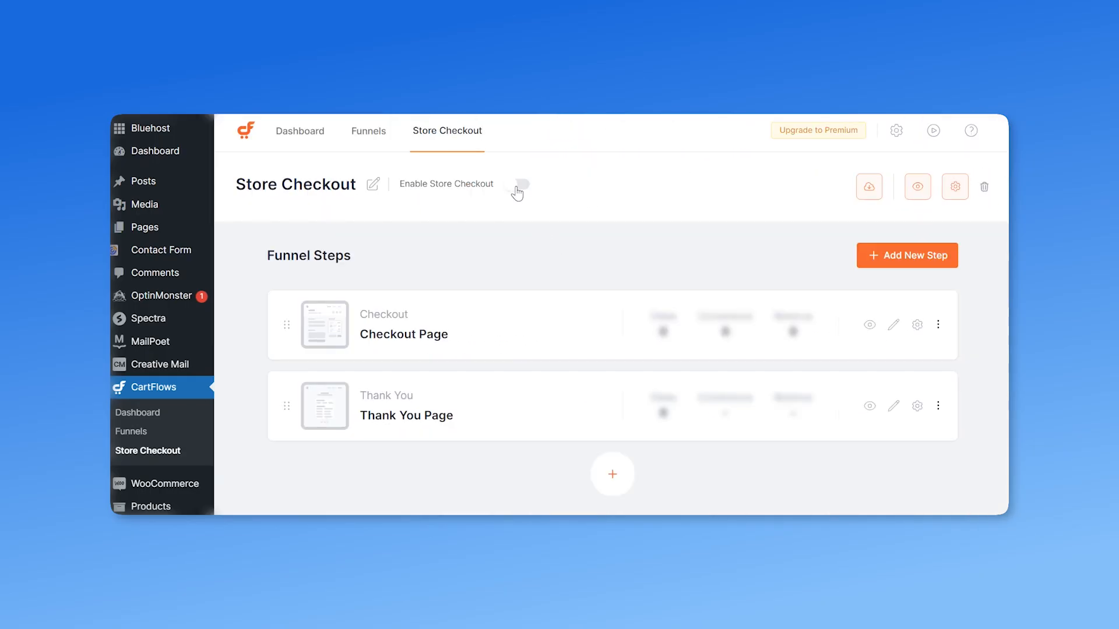
{"action": "left_click", "coordinate": [516, 185]}
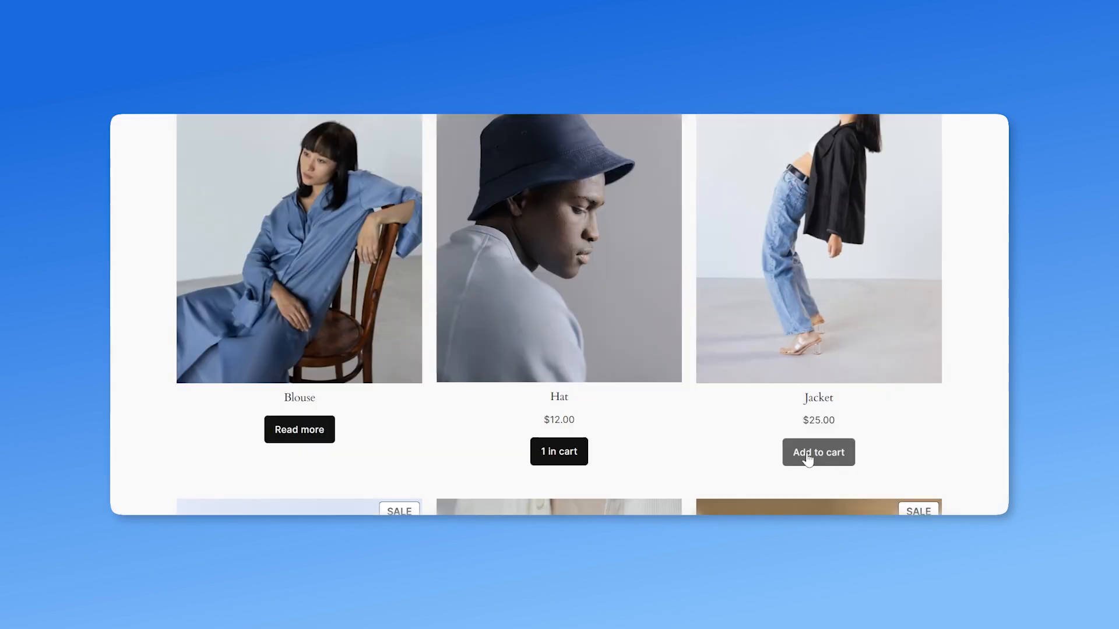
Step: Add the Jacket to the cart in the shop and review the cart page with its totals
{"action": "left_click", "coordinate": [807, 460]}
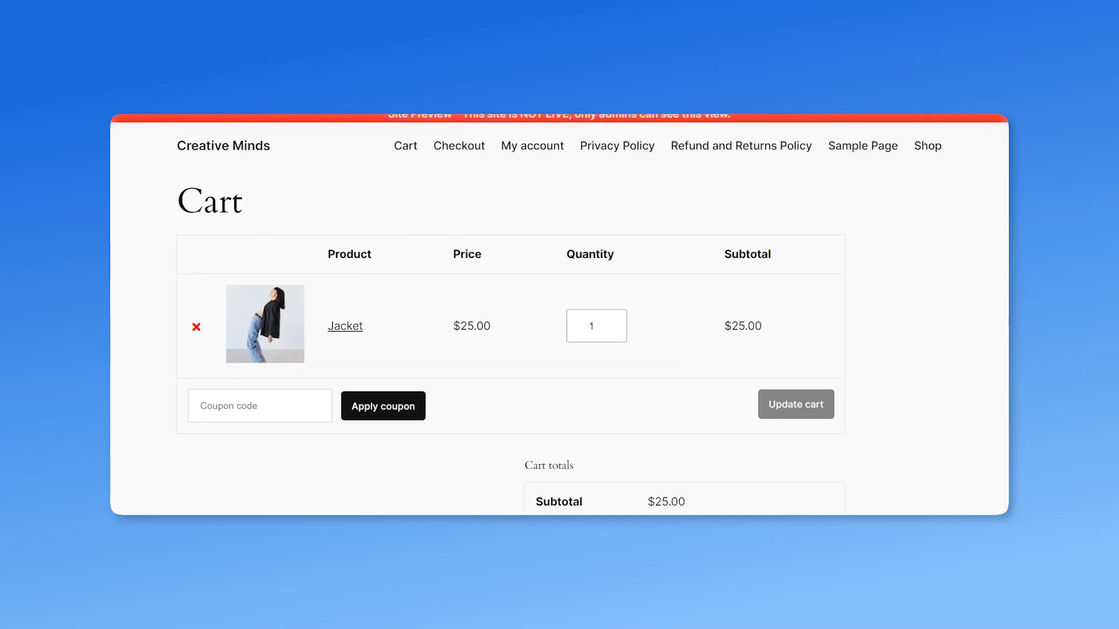
{"action": "scroll", "coordinate": [559, 309], "scroll_direction": "down", "scroll_amount": 1}
{"action": "scroll", "coordinate": [559, 315], "scroll_direction": "down", "scroll_amount": 8}
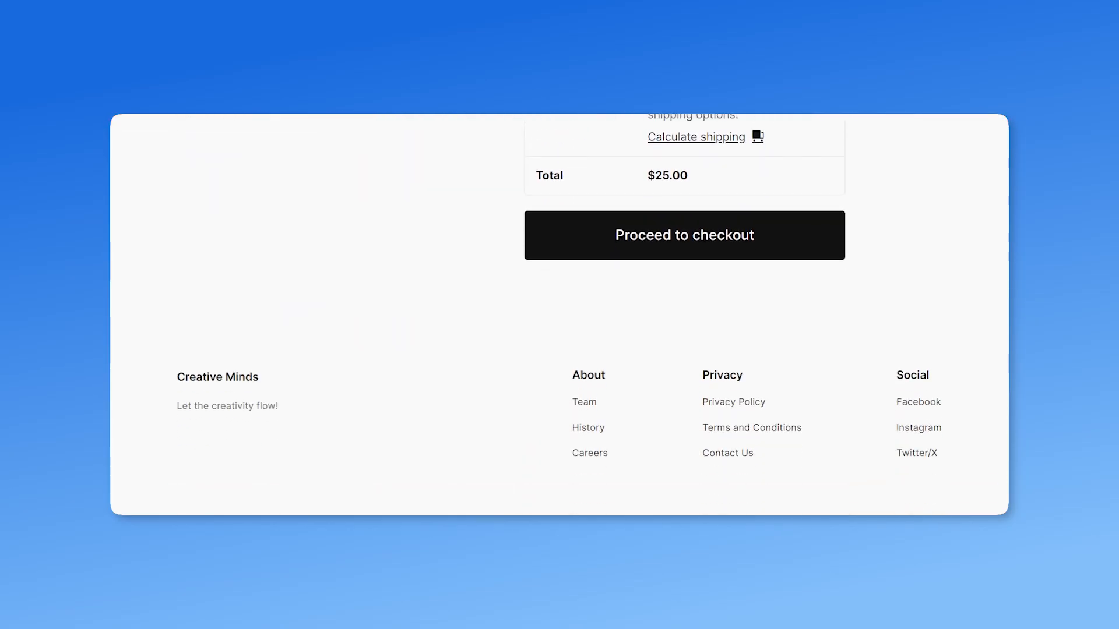
{"action": "scroll", "coordinate": [559, 314], "scroll_direction": "up", "scroll_amount": 9}
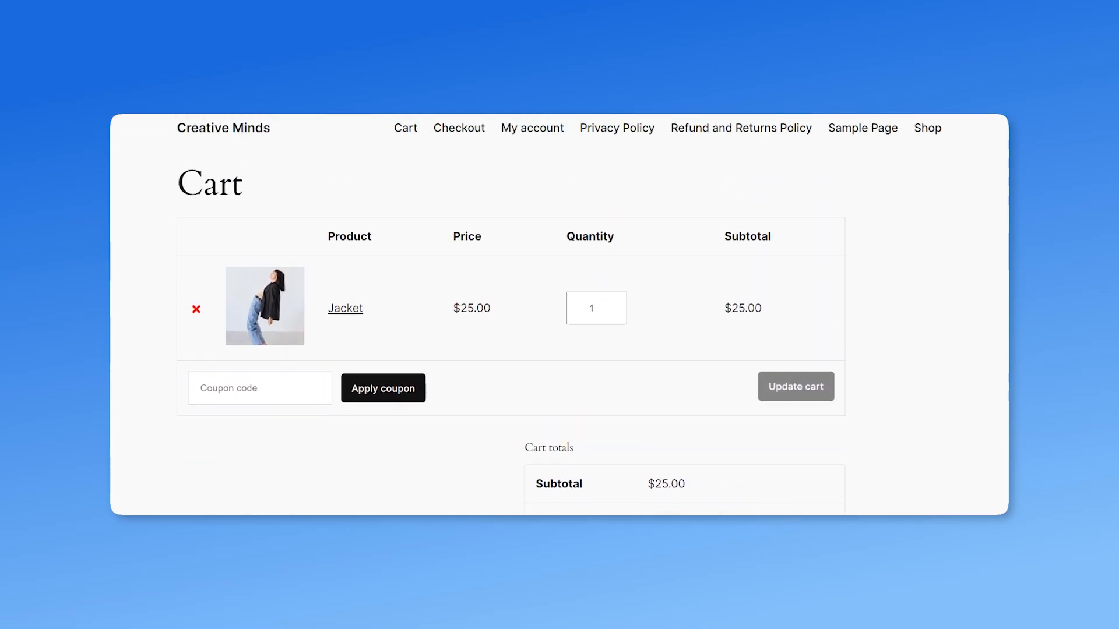
{"action": "scroll", "coordinate": [559, 315], "scroll_direction": "down", "scroll_amount": 5}
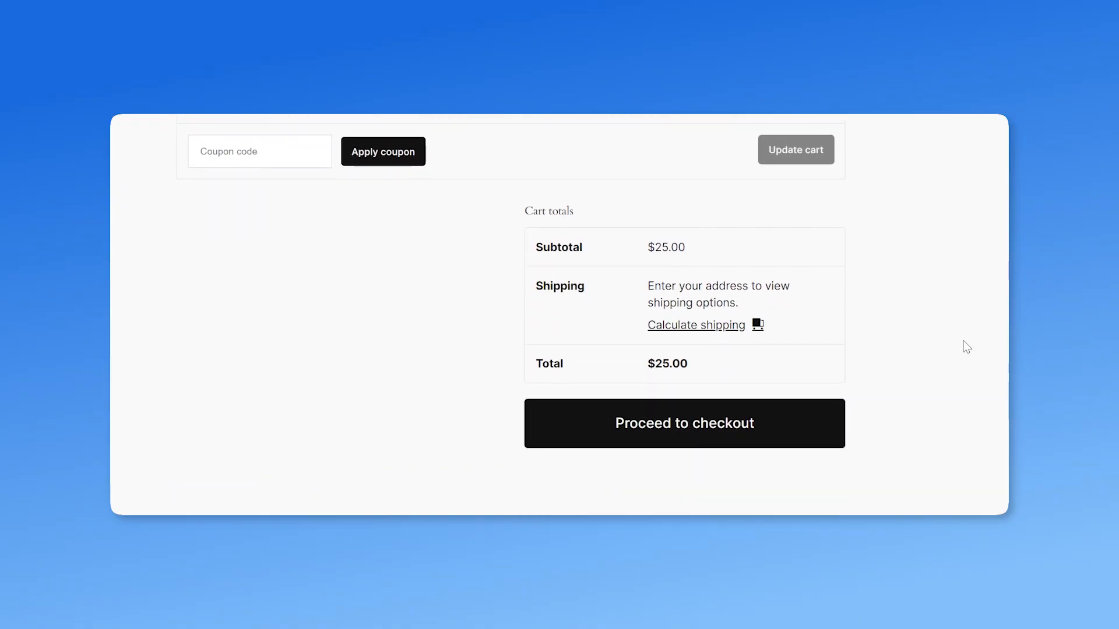
Step: Proceed to checkout from the cart and examine the new checkout page's header, billing form and order summary
{"action": "left_click", "coordinate": [690, 424]}
{"action": "scroll", "coordinate": [559, 314], "scroll_direction": "down", "scroll_amount": 3}
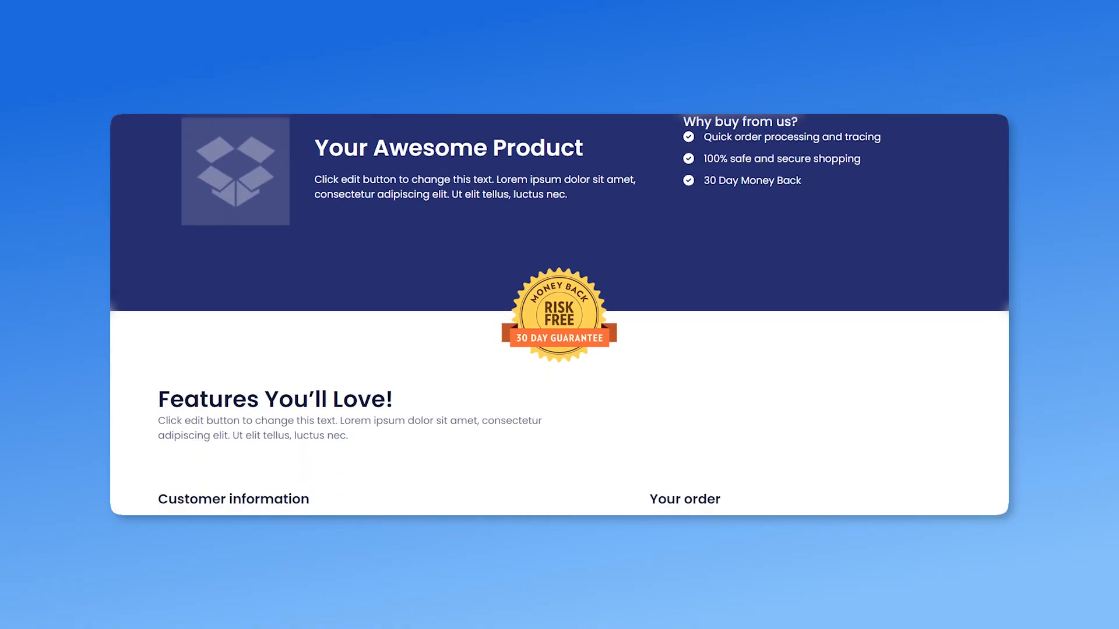
{"action": "scroll", "coordinate": [560, 314], "scroll_direction": "down", "scroll_amount": 6}
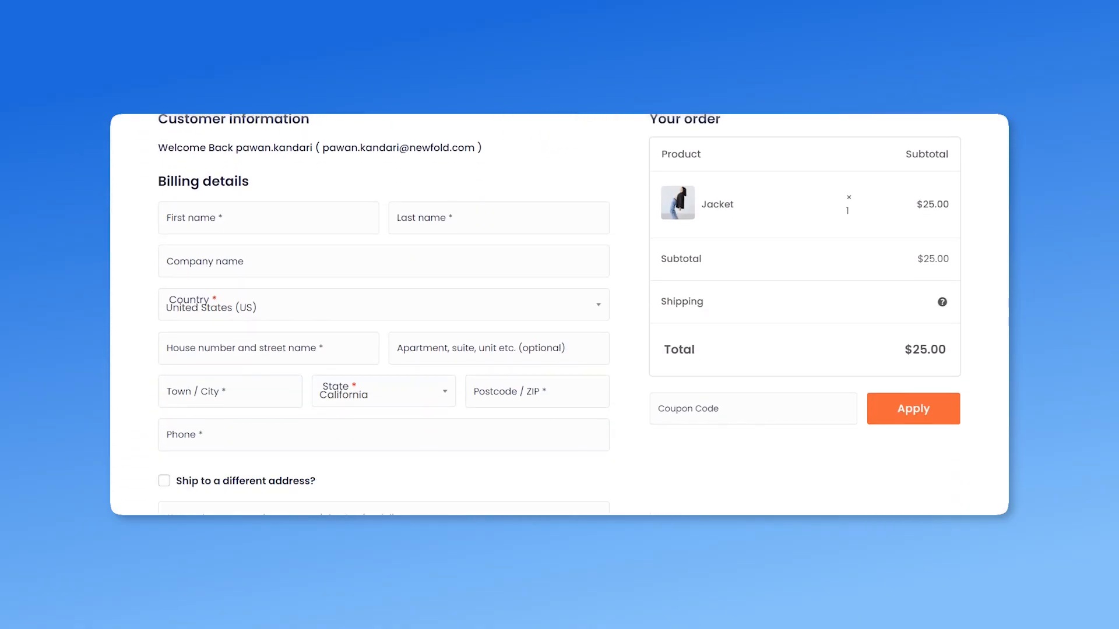
{"action": "scroll", "coordinate": [559, 314], "scroll_direction": "down", "scroll_amount": 10}
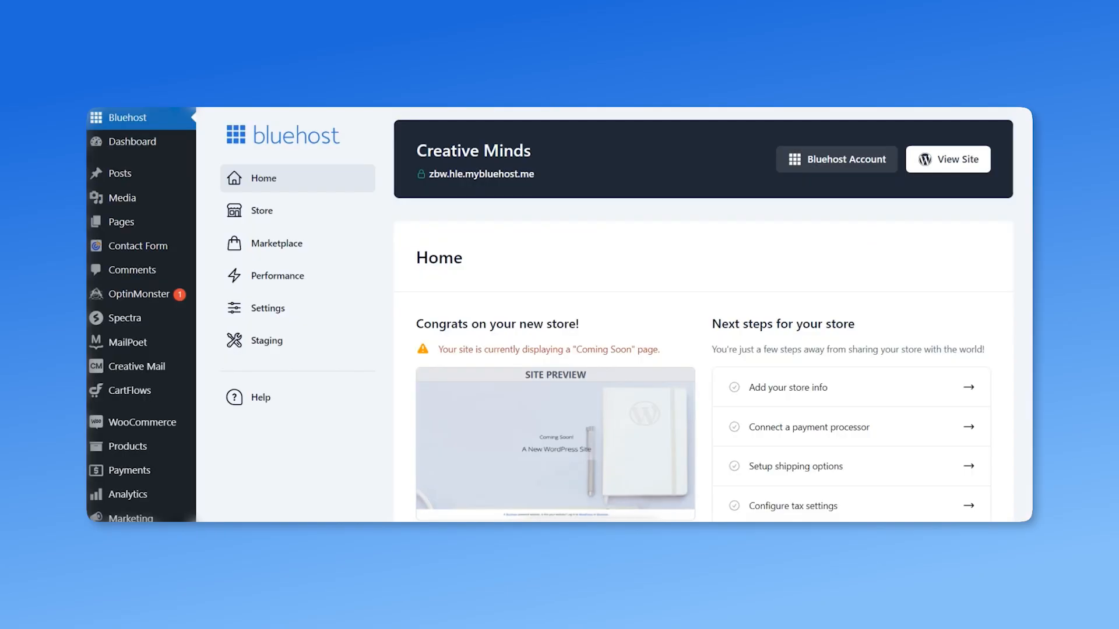
Step: Search for "cart abandonment" in the plugin directory, then install and activate WooCommerce Cart Abandonment Recovery by CartFlows Inc
{"action": "scroll", "coordinate": [559, 315], "scroll_direction": "down", "scroll_amount": 6}
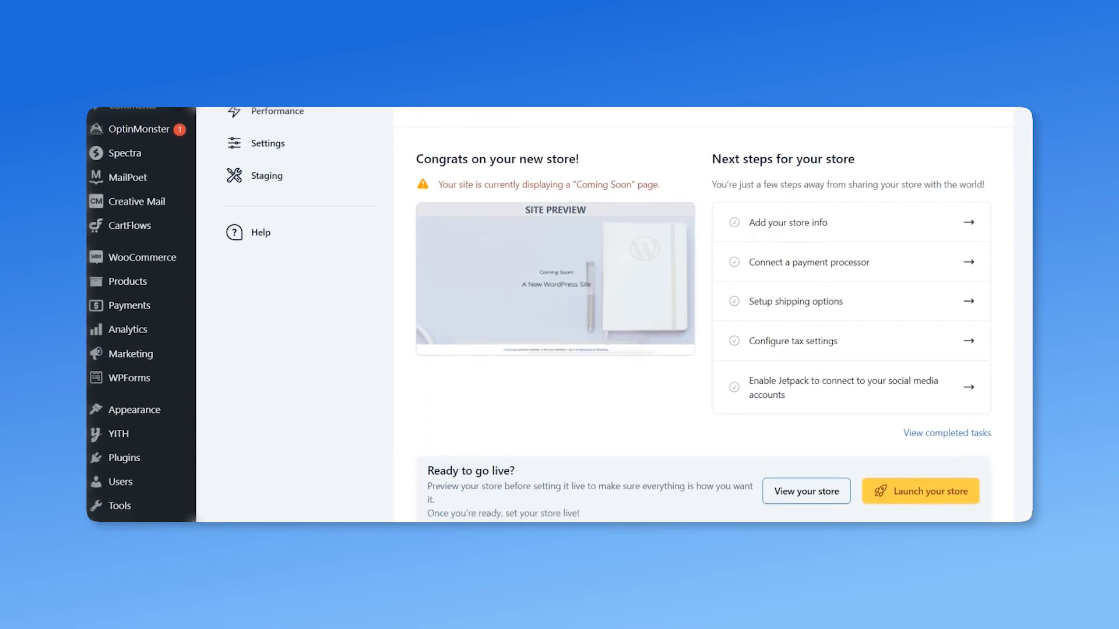
{"action": "mouse_move", "coordinate": [150, 317]}
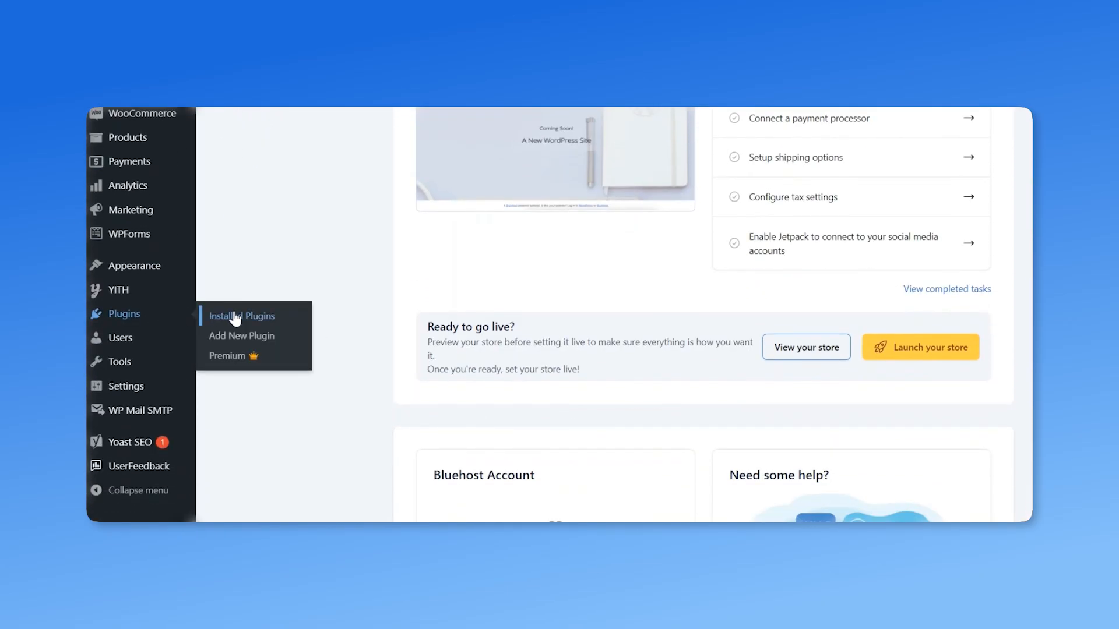
{"action": "left_click", "coordinate": [279, 337]}
{"action": "left_click", "coordinate": [931, 191]}
{"action": "type", "text": "cart abandonment"}
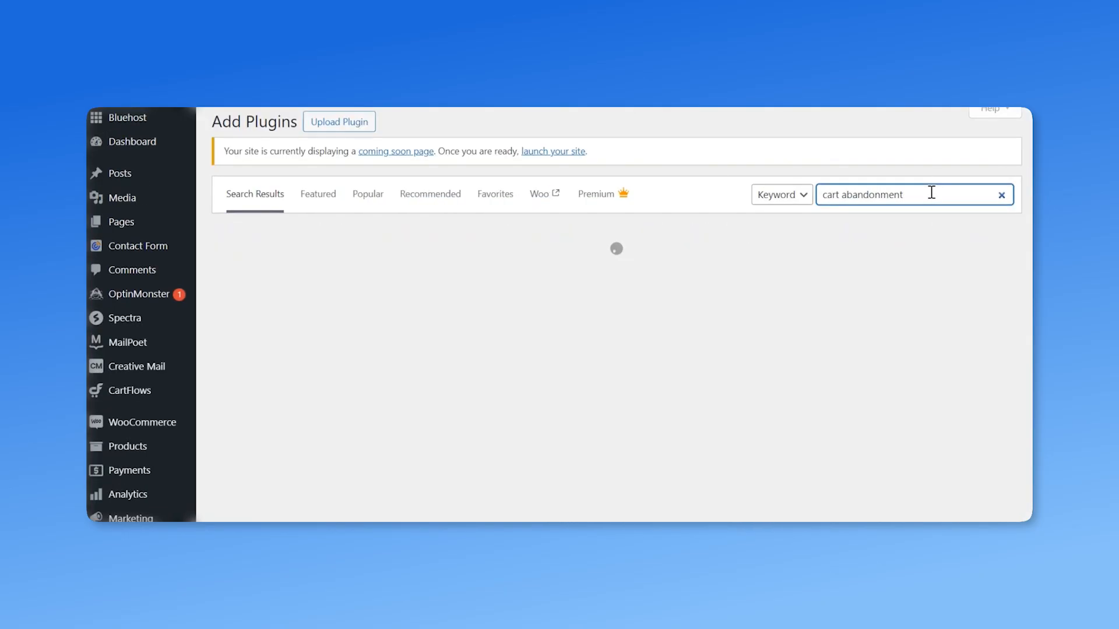
{"action": "left_click", "coordinate": [584, 282]}
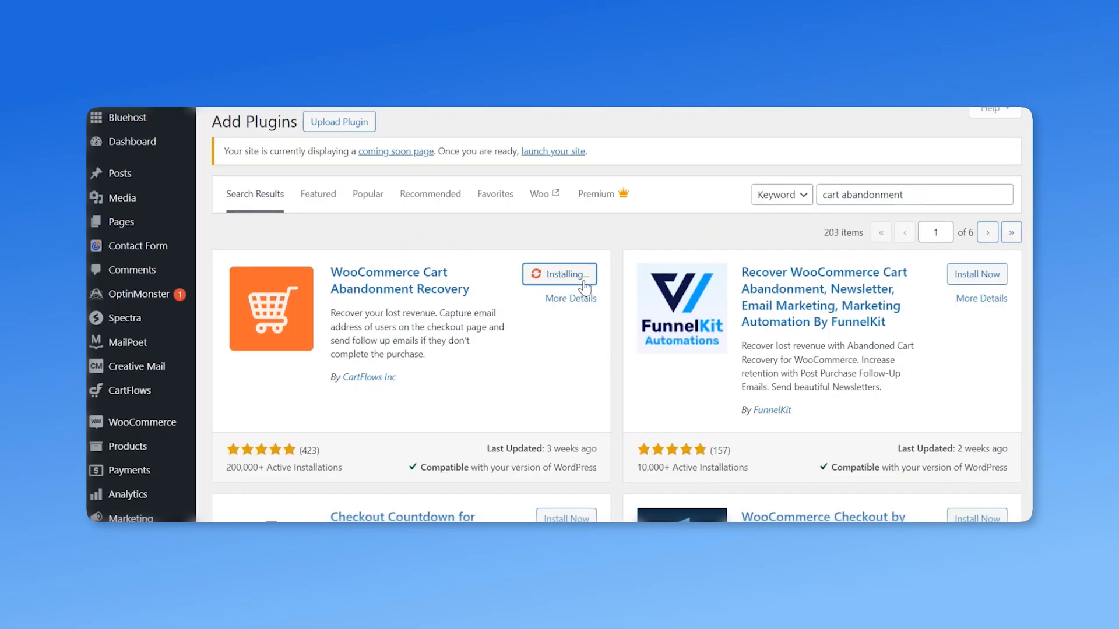
{"action": "left_click", "coordinate": [585, 282]}
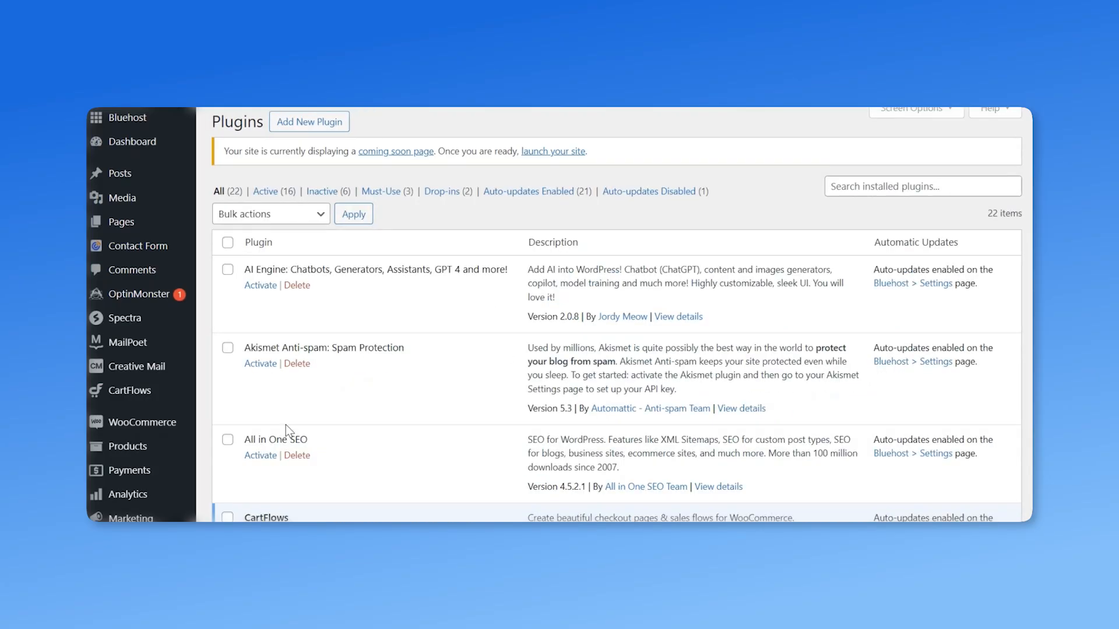
Step: Open the follow-up email templates in WooCommerce's cart abandonment recovery
{"action": "mouse_move", "coordinate": [157, 426]}
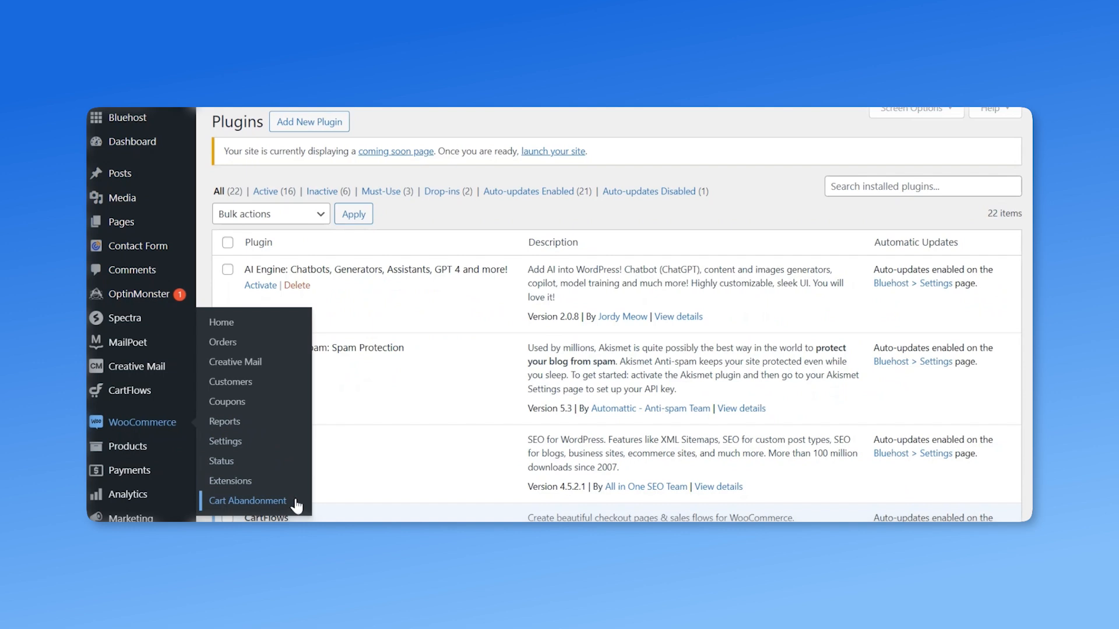
{"action": "left_click", "coordinate": [247, 502]}
{"action": "left_click", "coordinate": [308, 197]}
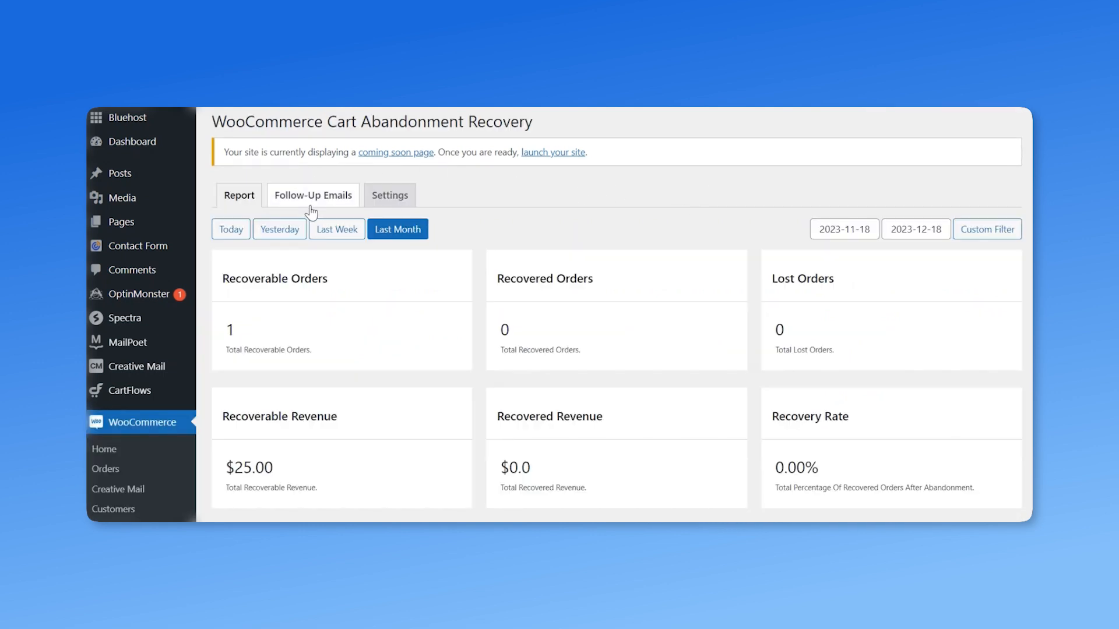
{"action": "mouse_move", "coordinate": [270, 339]}
{"action": "mouse_move", "coordinate": [260, 386]}
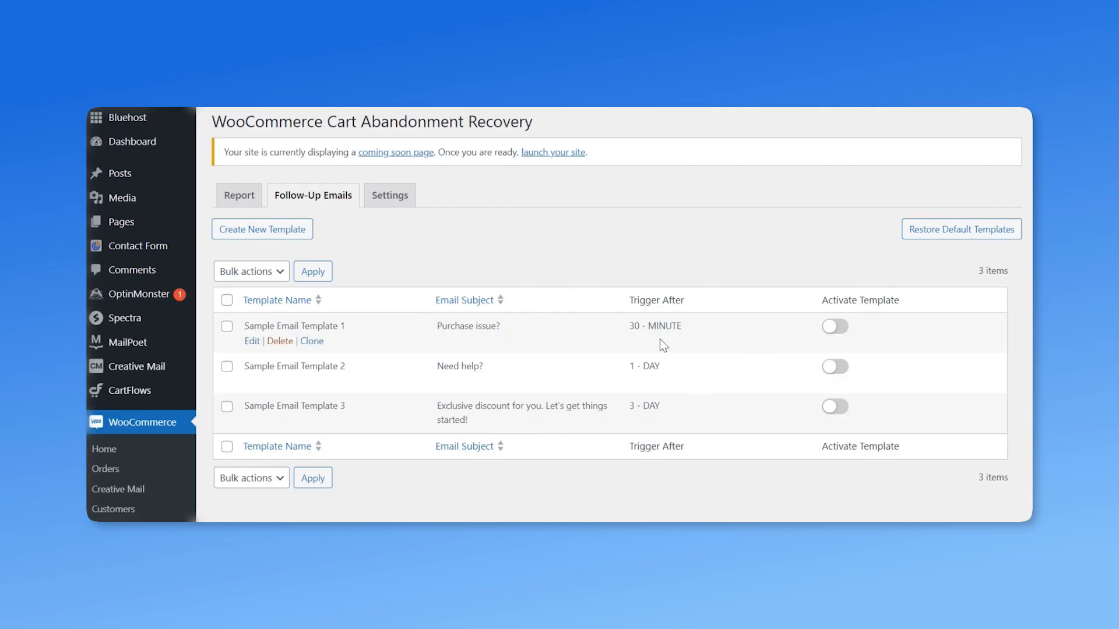
{"action": "left_click", "coordinate": [837, 328]}
{"action": "left_click", "coordinate": [837, 328]}
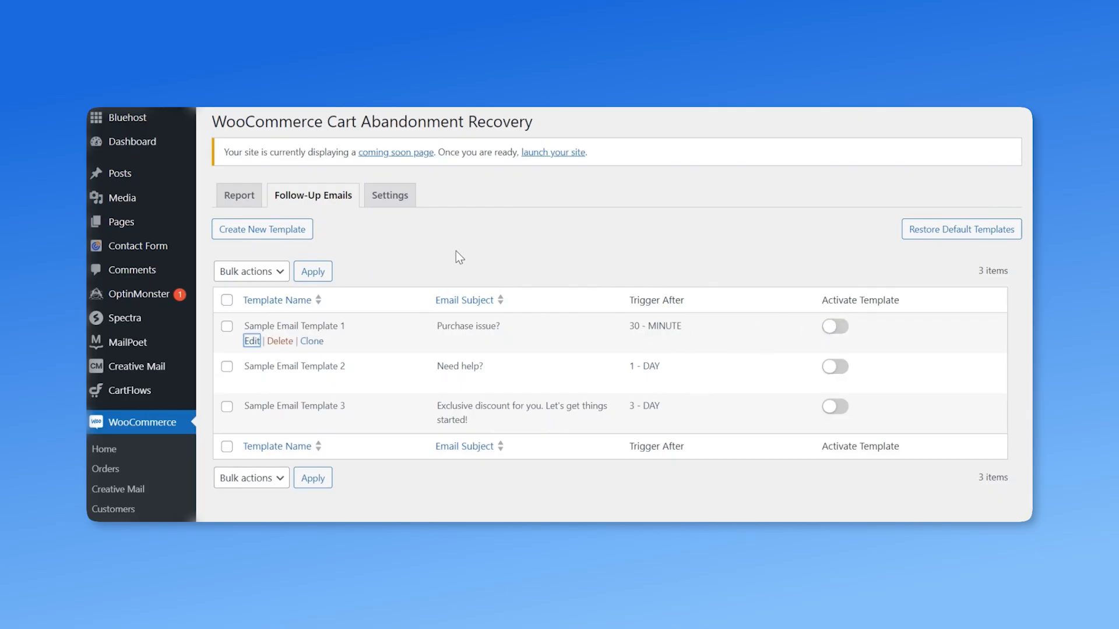
Step: Create a follow-up email template named "Purchase issue?" with the same subject and a body asking the customer to complete the purchase
{"action": "left_click", "coordinate": [289, 236]}
{"action": "left_click", "coordinate": [433, 328]}
{"action": "type", "text": "Purchase issue?"}
{"action": "left_click", "coordinate": [434, 368]}
{"action": "type", "text": "Purchase issue?"}
{"action": "left_click", "coordinate": [462, 464]}
{"action": "type", "text": "Hi {{customer.firstname}}!  We're having trouble processing your recent purchase. Would you mind completing it?  Here's a link to continue where you left off:  Continue Your Purchase Now  Kindly, {{admin.firstname}} {{admin.company}}  {{cart.unsubscribe}}"}
Step: Set the email to go out 30 minutes after cart abandonment, and save the template after sending a test email
{"action": "scroll", "coordinate": [499, 311], "scroll_direction": "down", "scroll_amount": 4}
{"action": "left_click", "coordinate": [424, 363]}
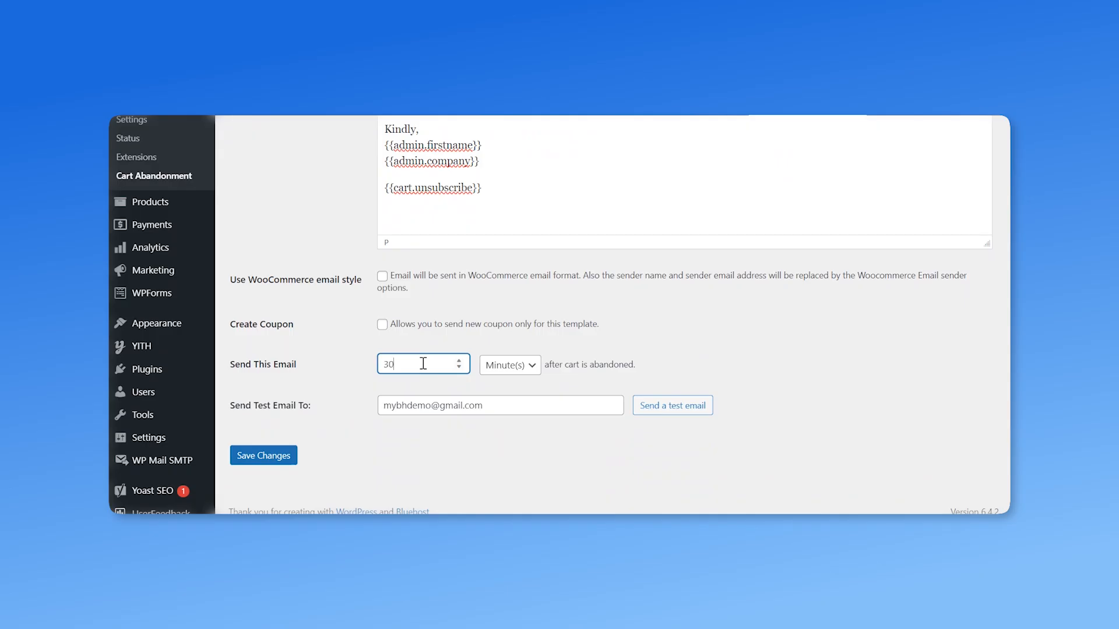
{"action": "left_click", "coordinate": [479, 460]}
{"action": "left_click", "coordinate": [657, 406]}
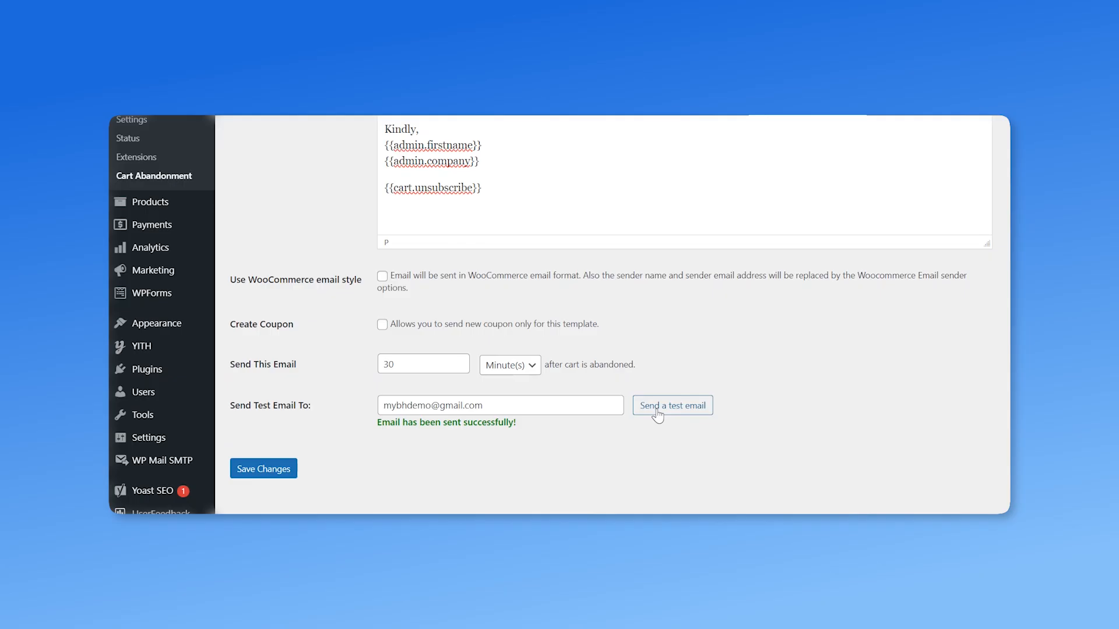
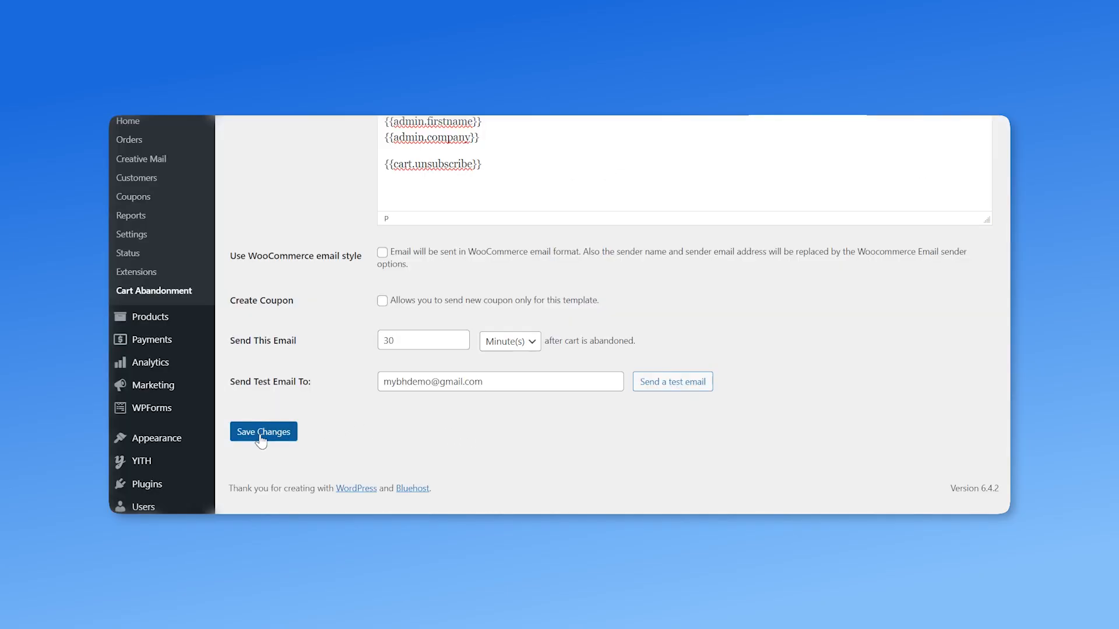
{"action": "left_click", "coordinate": [261, 434]}
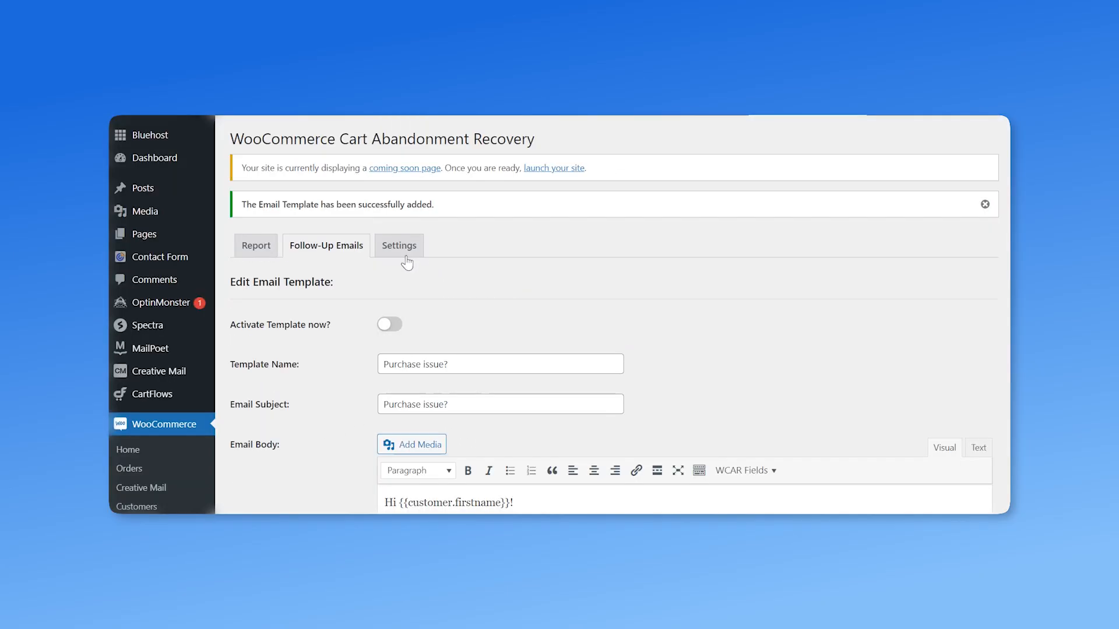
Step: Examine the cart abandonment settings, including tracking, cut-off time, coupon deletion, sender details and recovery report emails
{"action": "left_click", "coordinate": [399, 247]}
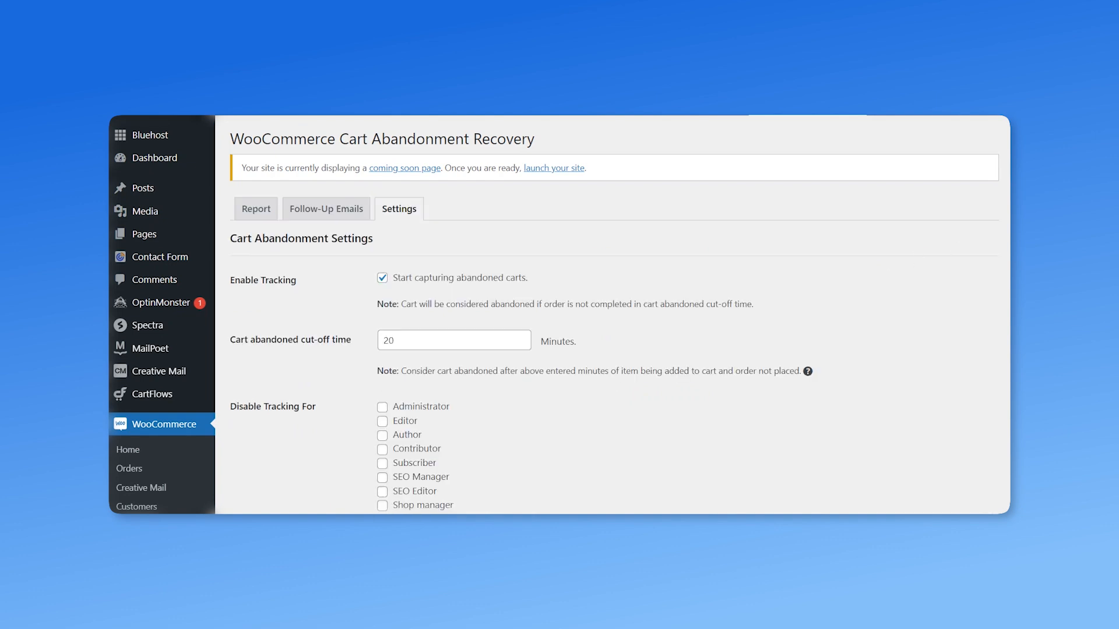
{"action": "scroll", "coordinate": [856, 449], "scroll_direction": "down", "scroll_amount": 10}
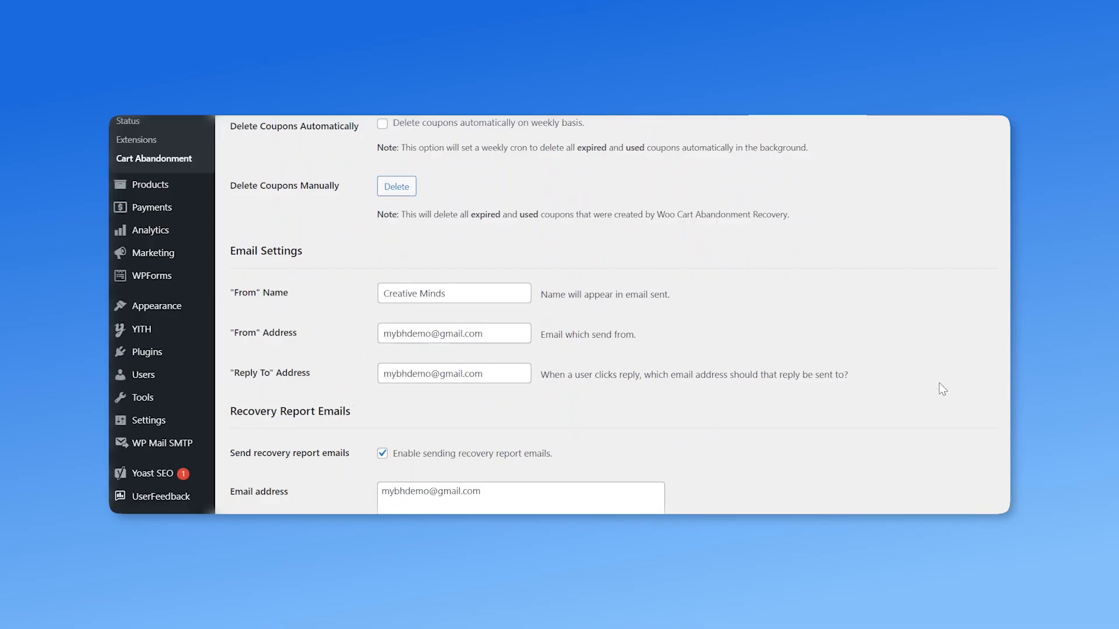
{"action": "scroll", "coordinate": [918, 393], "scroll_direction": "down", "scroll_amount": 6}
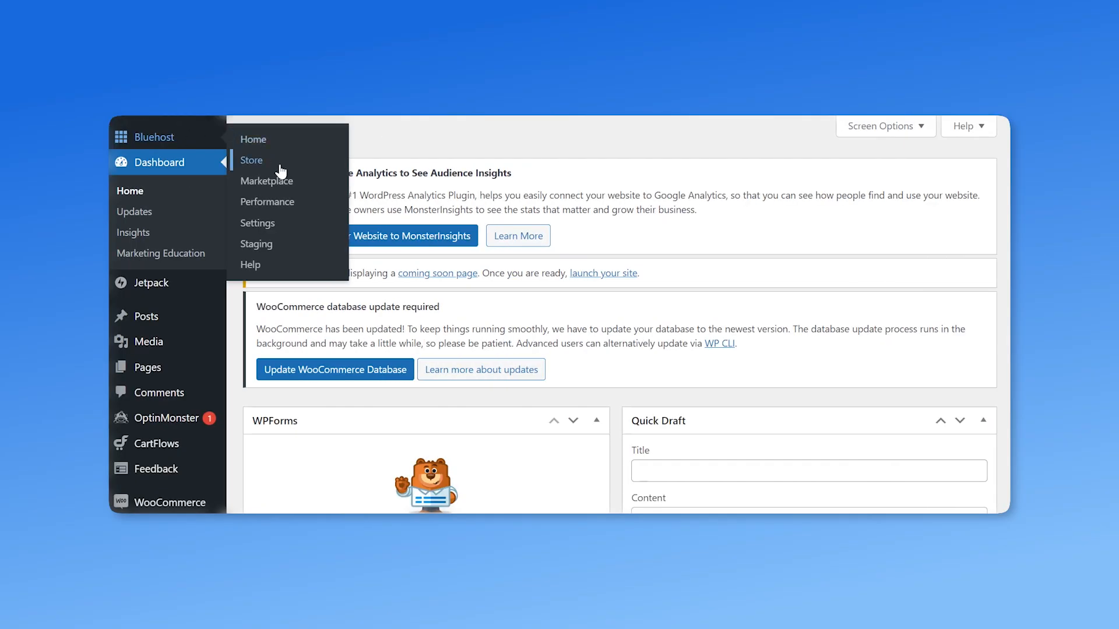
Step: Create an Upsell Modal campaign in the Bluehost store's Sales & Discounts and name it "New Campaign"
{"action": "left_click", "coordinate": [280, 166]}
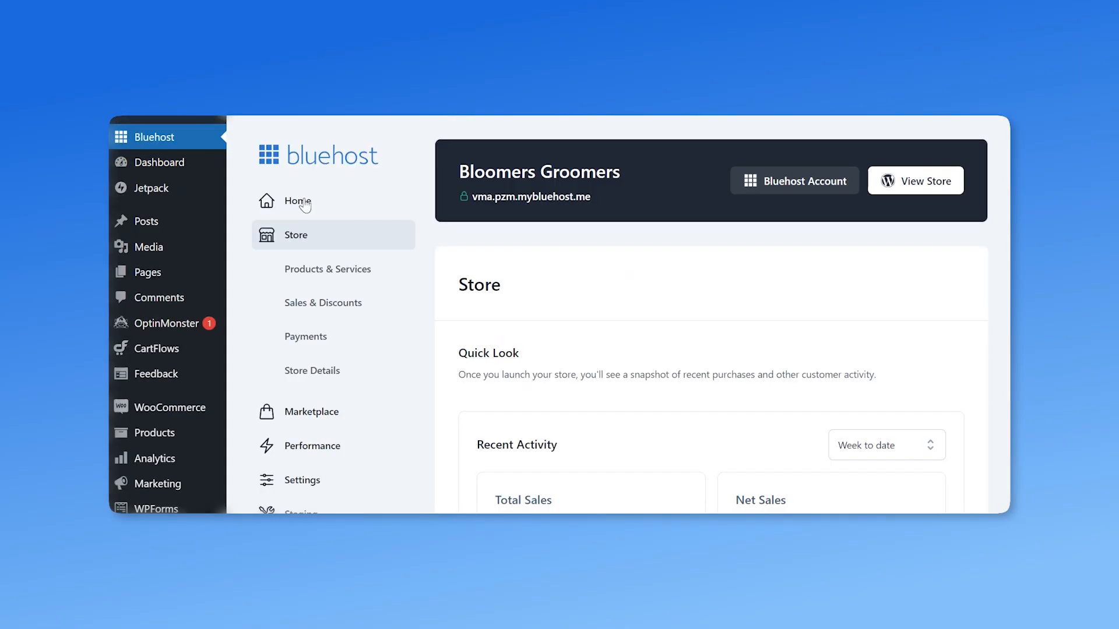
{"action": "left_click", "coordinate": [344, 301]}
{"action": "scroll", "coordinate": [346, 298], "scroll_direction": "down", "scroll_amount": 4}
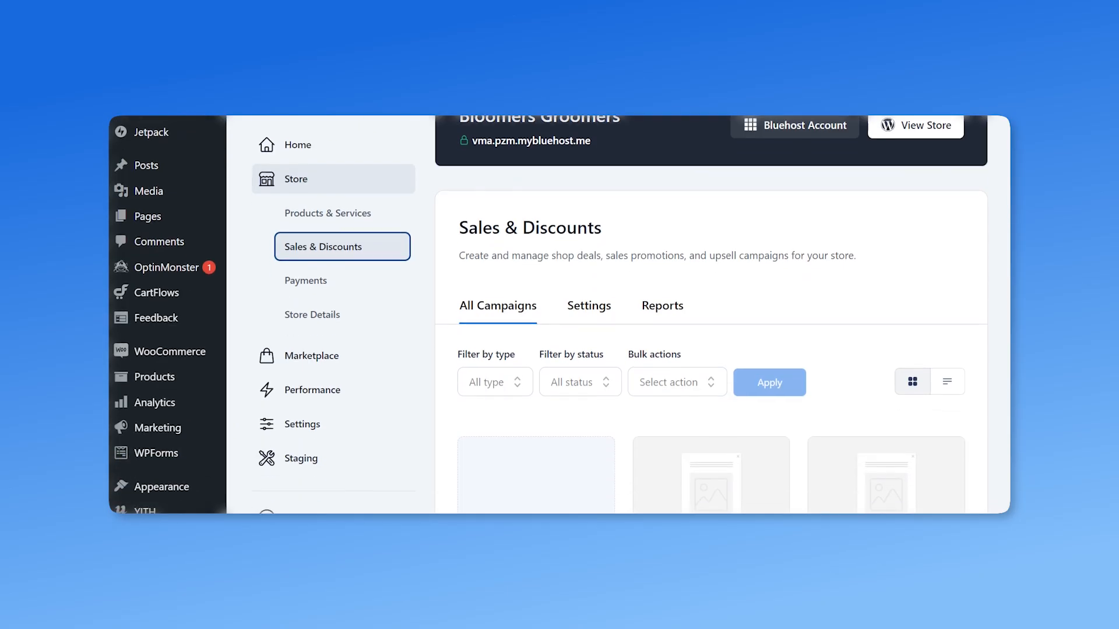
{"action": "scroll", "coordinate": [626, 327], "scroll_direction": "down", "scroll_amount": 3}
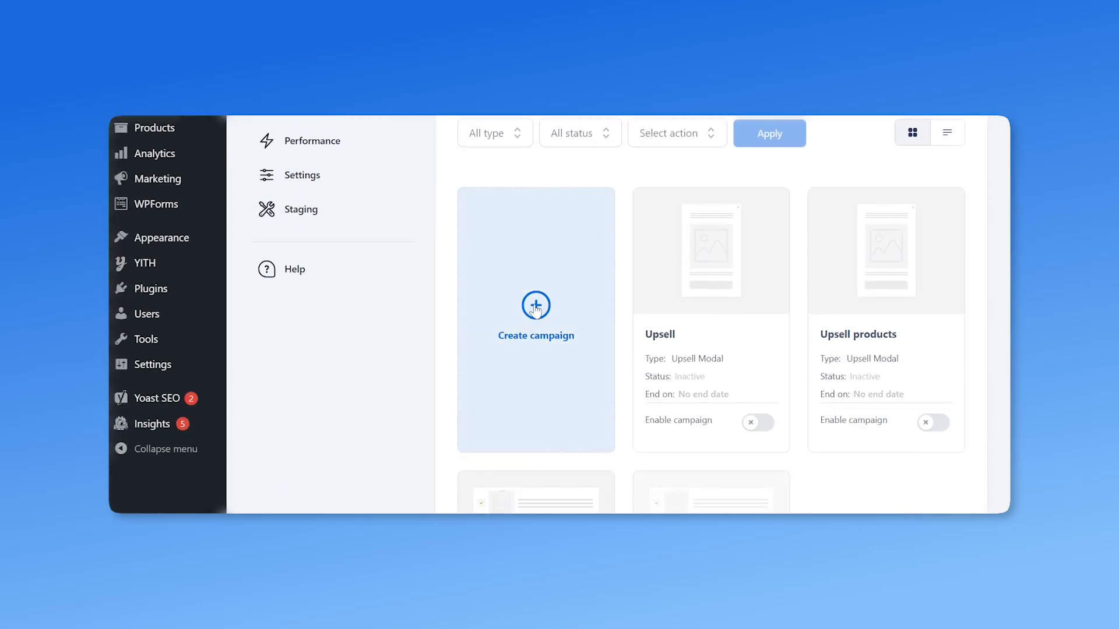
{"action": "left_click", "coordinate": [535, 310]}
{"action": "left_click", "coordinate": [518, 330]}
{"action": "type", "text": "New Campaign"}
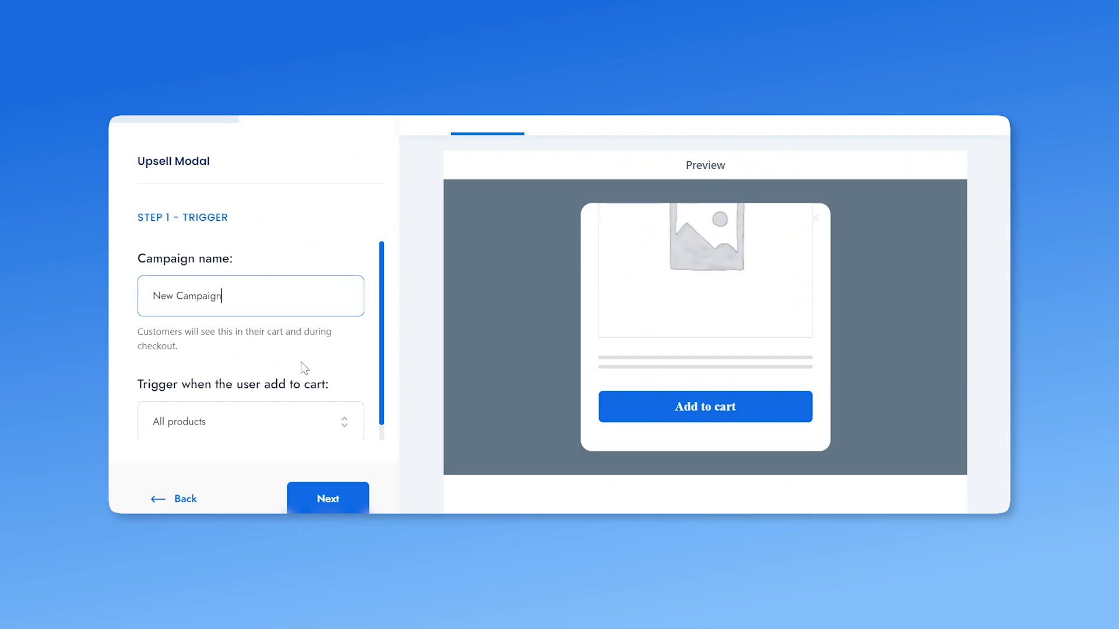
Step: Set the campaign to trigger when specific products are added to the cart, choosing the Jacket
{"action": "left_click", "coordinate": [313, 426]}
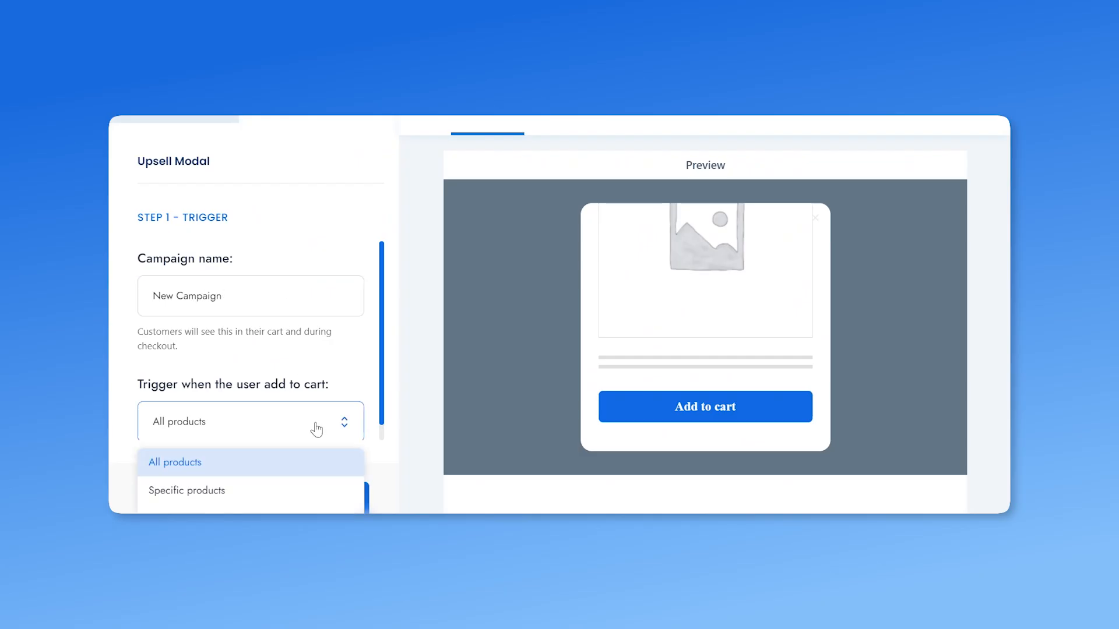
{"action": "left_click", "coordinate": [296, 494]}
{"action": "left_click_drag", "start_coordinate": [380, 379], "coordinate": [372, 445]}
{"action": "left_click", "coordinate": [255, 391]}
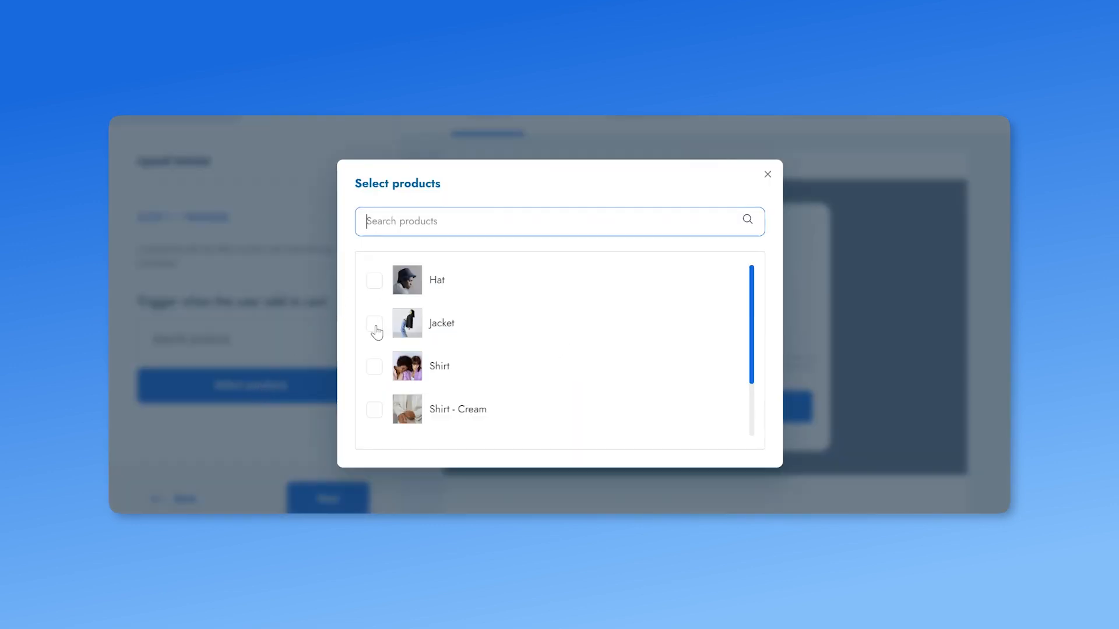
{"action": "left_click", "coordinate": [375, 325]}
{"action": "left_click", "coordinate": [704, 466]}
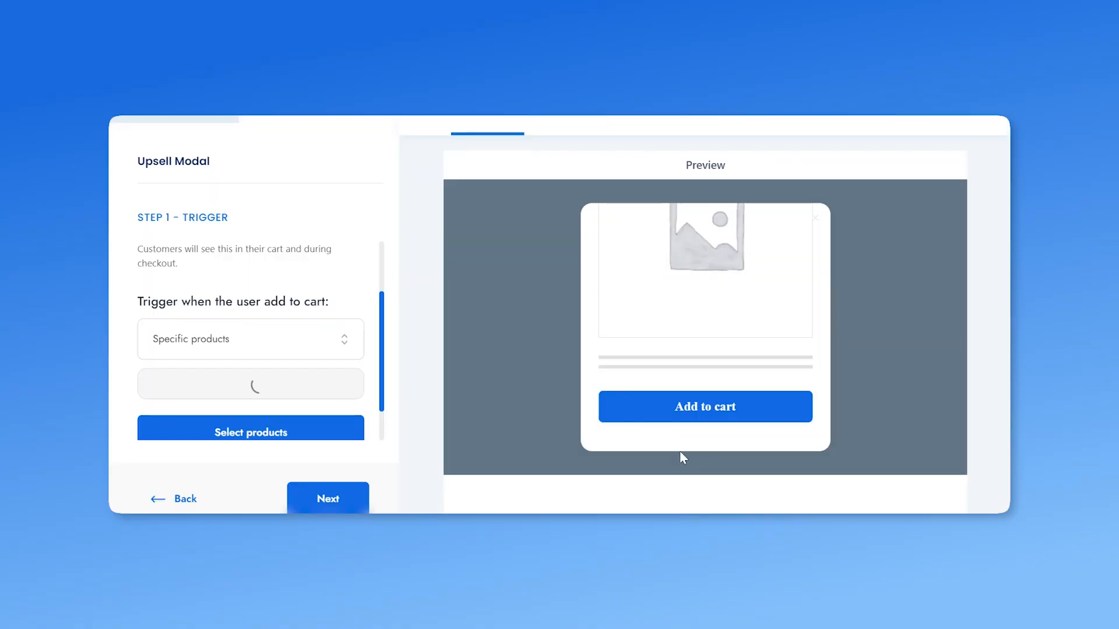
{"action": "left_click_drag", "start_coordinate": [382, 387], "coordinate": [390, 445]}
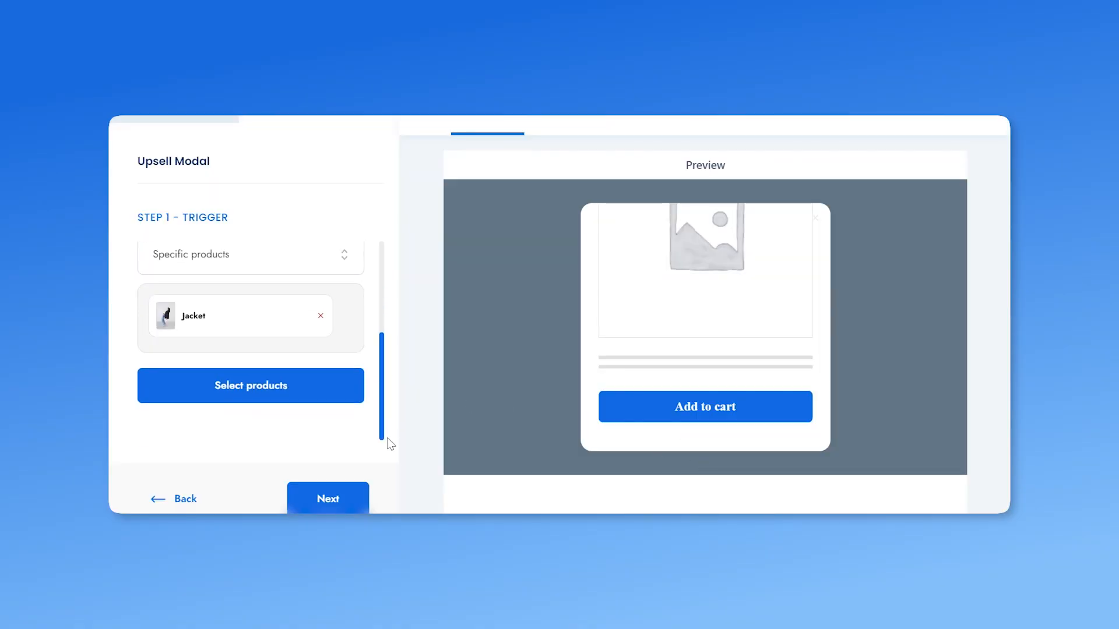
Step: Configure the upsell to offer the Shirt at $16.00 with the button label "Buy now"
{"action": "left_click", "coordinate": [324, 501]}
{"action": "left_click_drag", "start_coordinate": [382, 286], "coordinate": [382, 437]}
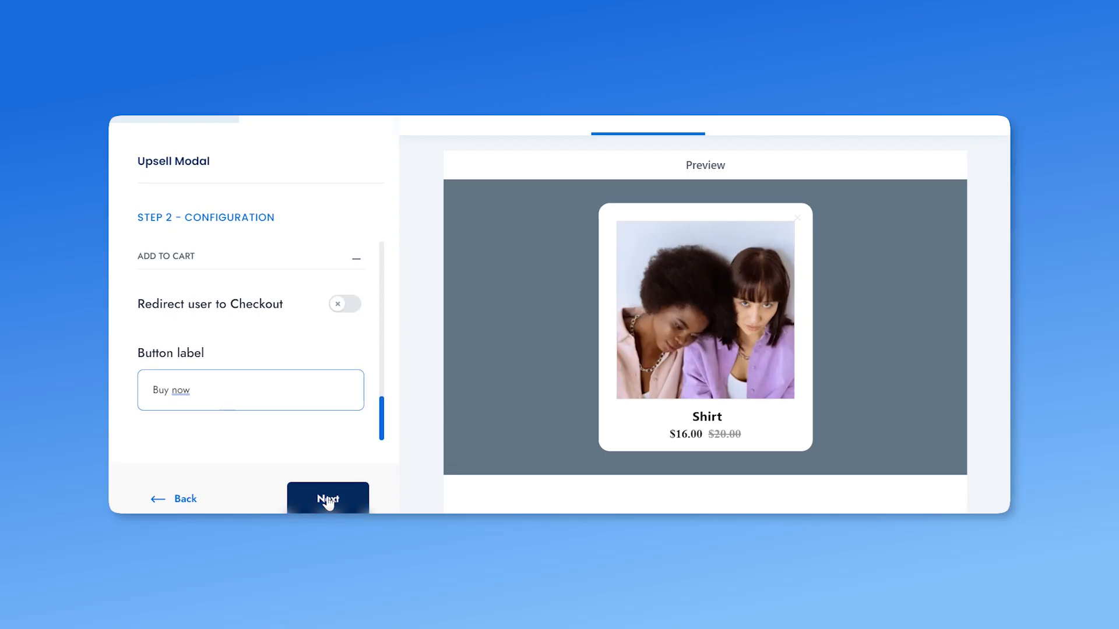
{"action": "left_click", "coordinate": [328, 500]}
Step: Set the upsell modal's title to "Don't miss out! 50% off this item today only." and keep the default colors
{"action": "left_click", "coordinate": [247, 315]}
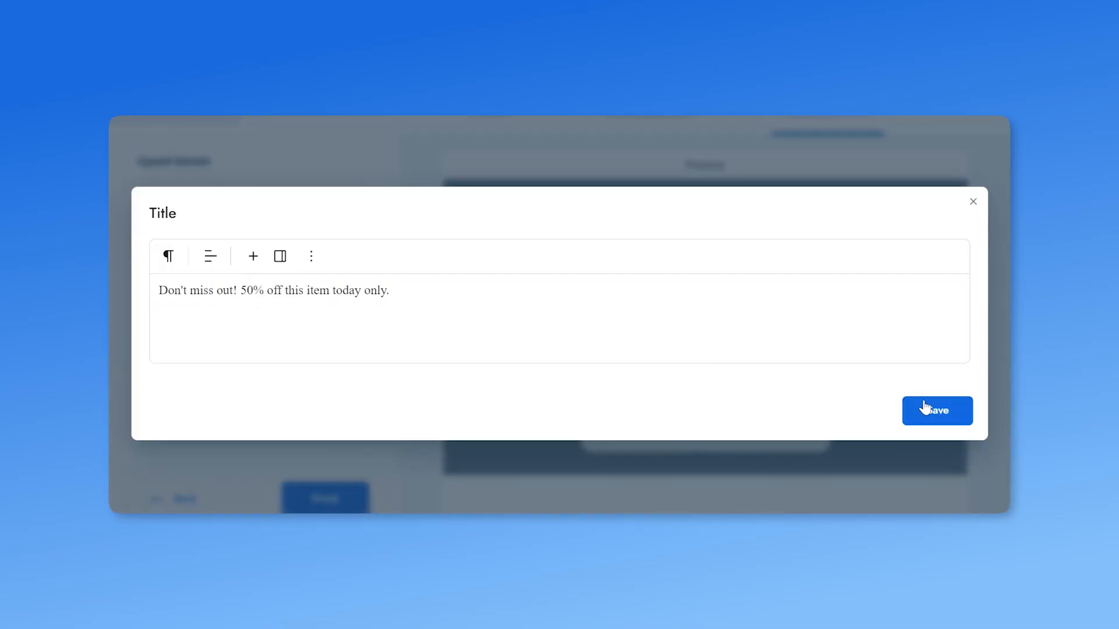
{"action": "left_click", "coordinate": [934, 413]}
{"action": "left_click_drag", "start_coordinate": [382, 290], "coordinate": [377, 451]}
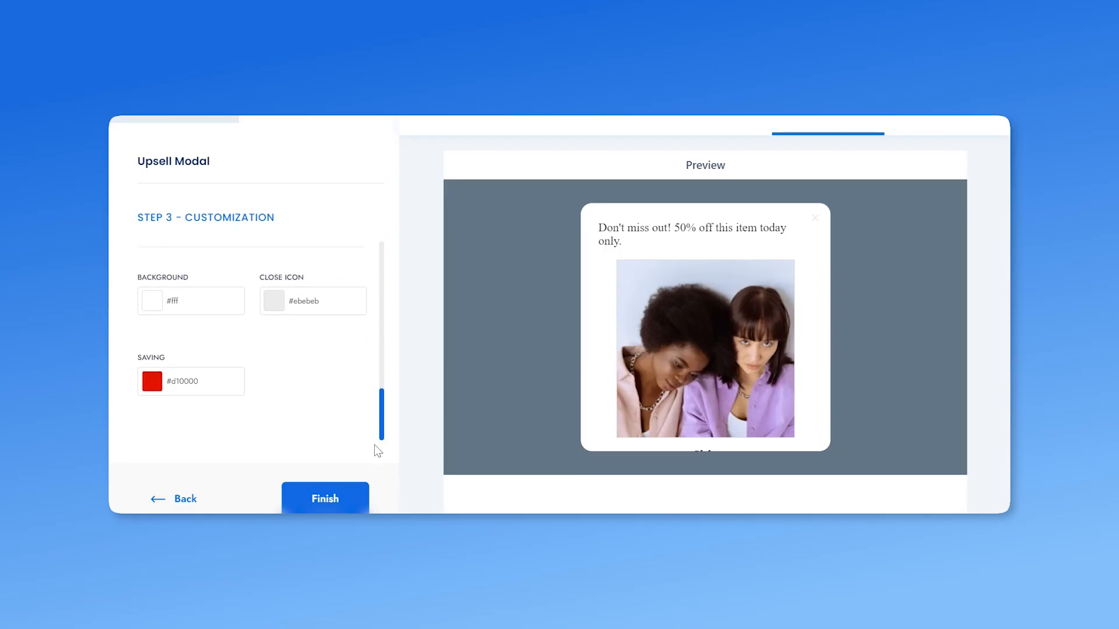
Step: Finish the campaign with an end date of January 3, 2024, 11:59 pm, activate it and check it in the campaign list
{"action": "left_click", "coordinate": [341, 505]}
{"action": "left_click", "coordinate": [449, 408]}
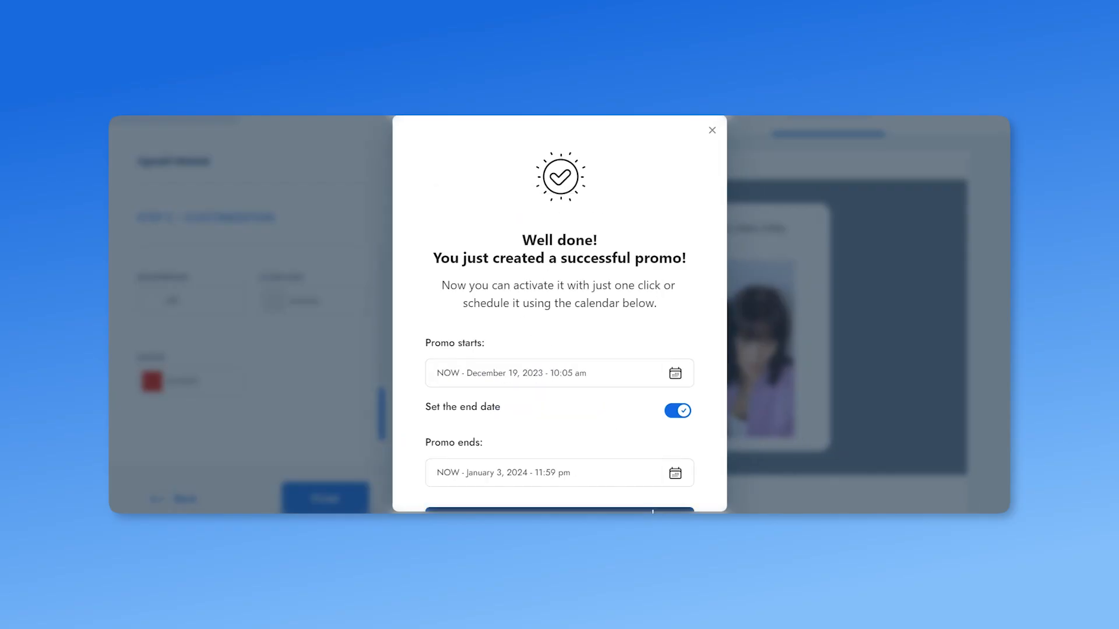
{"action": "left_click", "coordinate": [653, 512]}
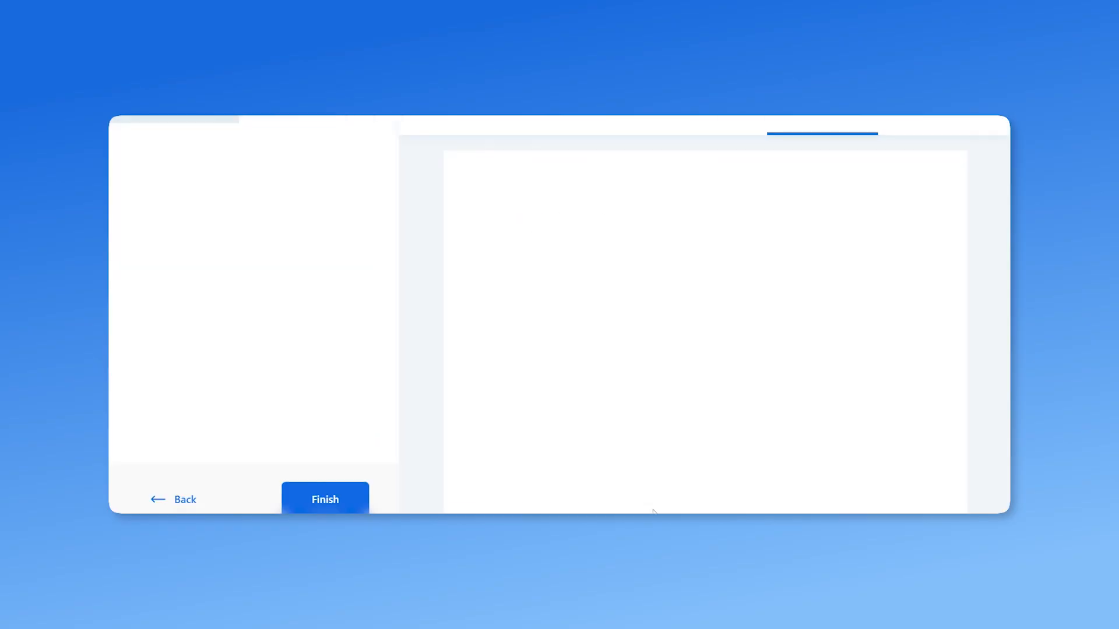
{"action": "scroll", "coordinate": [560, 315], "scroll_direction": "down", "scroll_amount": 5}
{"action": "scroll", "coordinate": [931, 382], "scroll_direction": "down", "scroll_amount": 2}
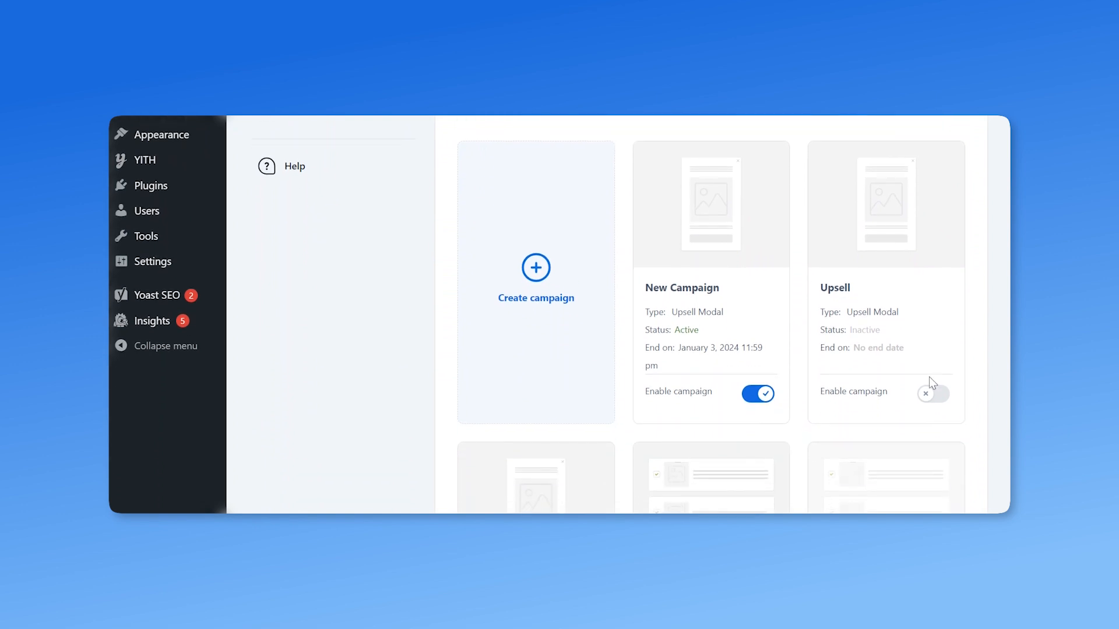